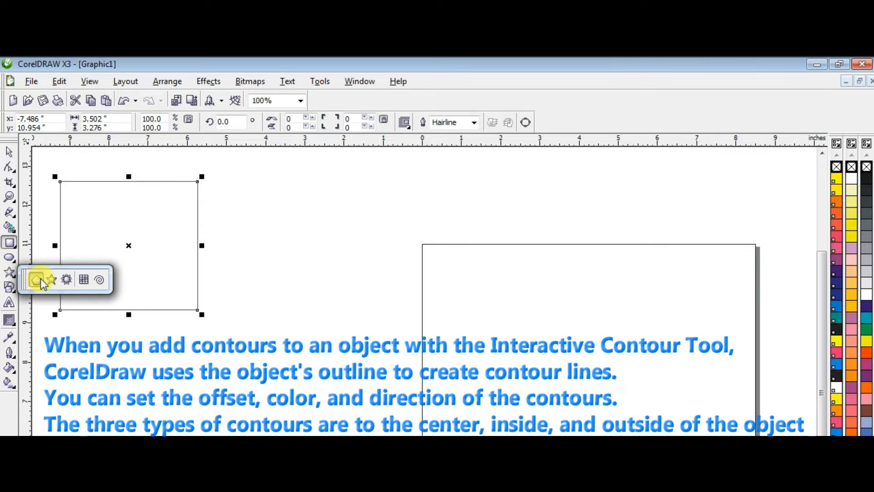
- Draw a pentagon about 3.9 by 3.8 inches beside the square and a five-pointed star about 2.8 by 2.4 inches beyond it
left_click(40, 280)
left_click_drag(271, 180, 433, 333)
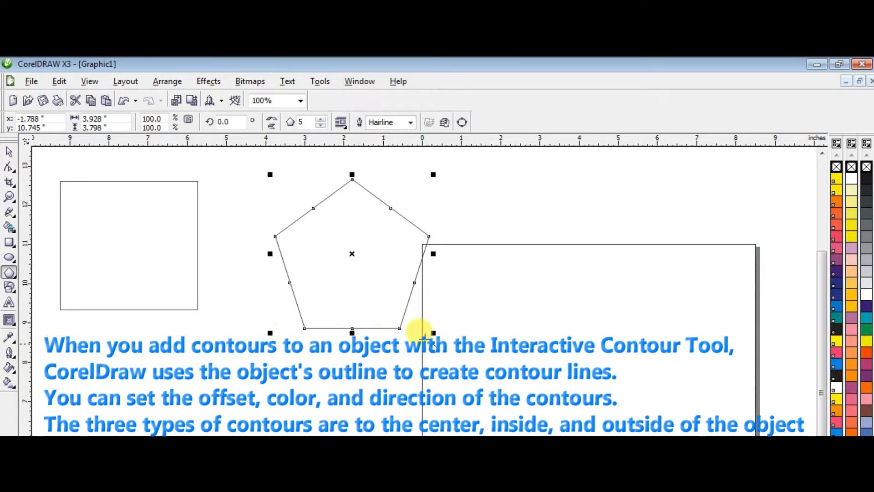
left_click(10, 273)
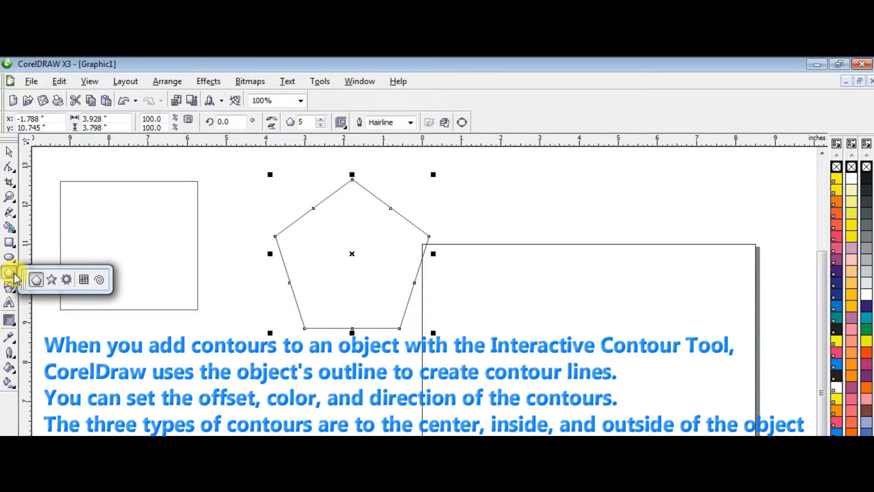
left_click(48, 280)
left_click_drag(568, 222, 682, 325)
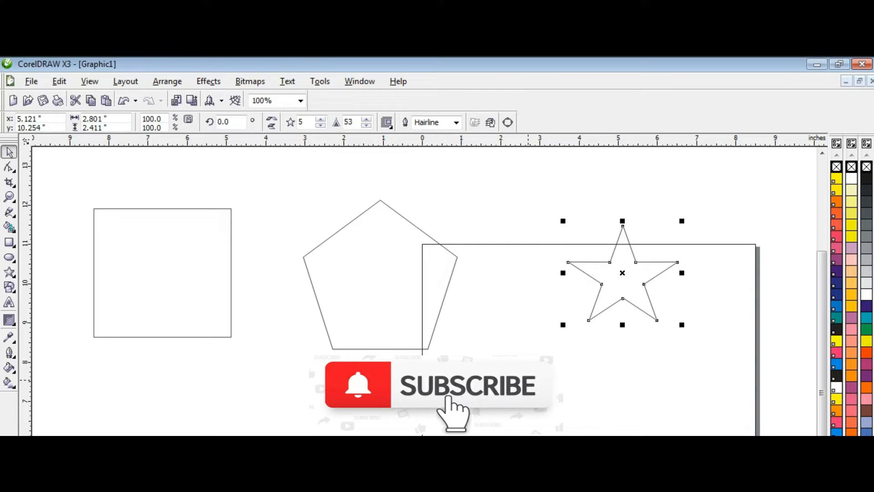
- Apply a To Center contour to the square with the Interactive Contour tool
left_click(9, 320)
left_click(93, 266)
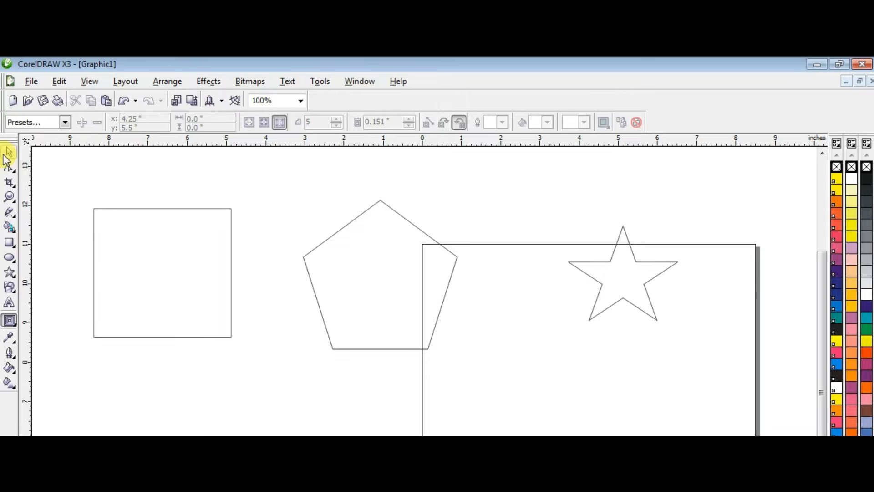
left_click(8, 154)
left_click(94, 264)
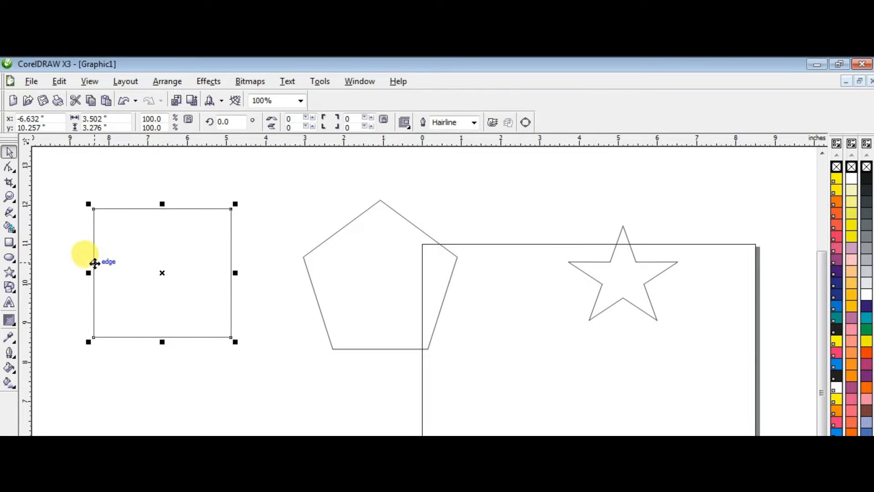
left_click(10, 322)
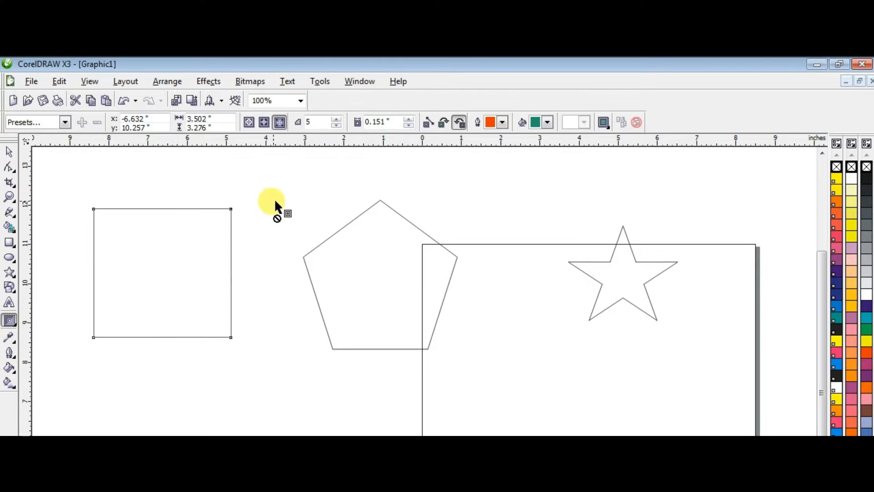
left_click(248, 123)
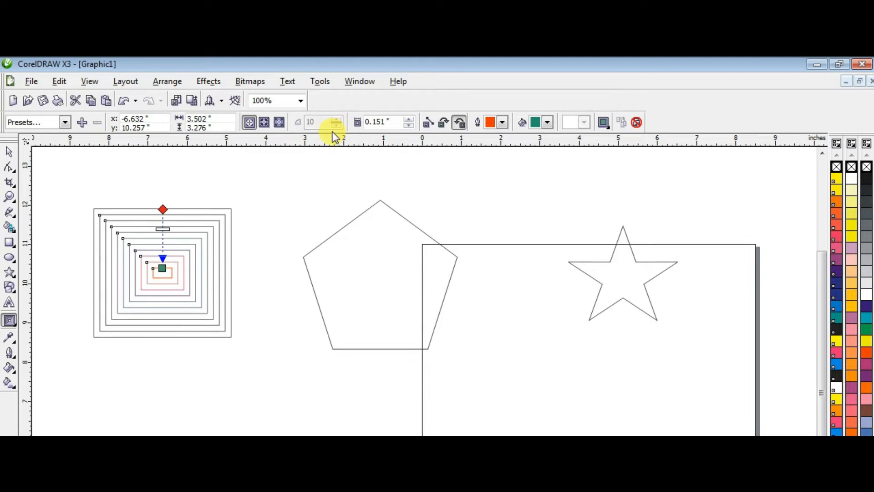
- Raise the square's contour offset to 0.301 inches, and reduce it back down to 0.101 inches
left_click(408, 119)
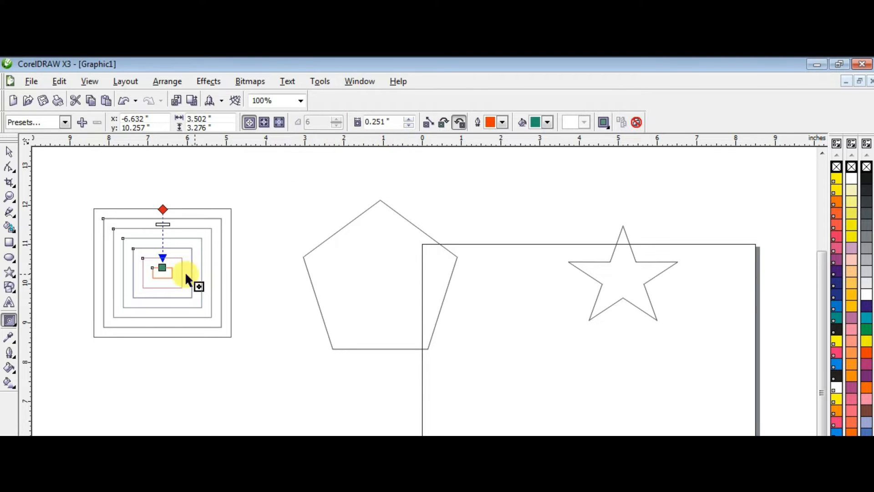
left_click(409, 119)
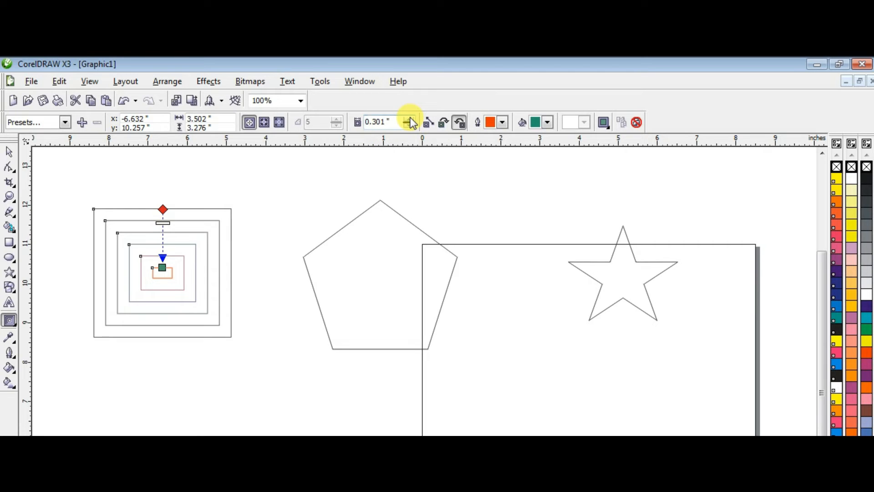
left_click(409, 126)
left_click(410, 126)
left_click(410, 125)
left_click(409, 125)
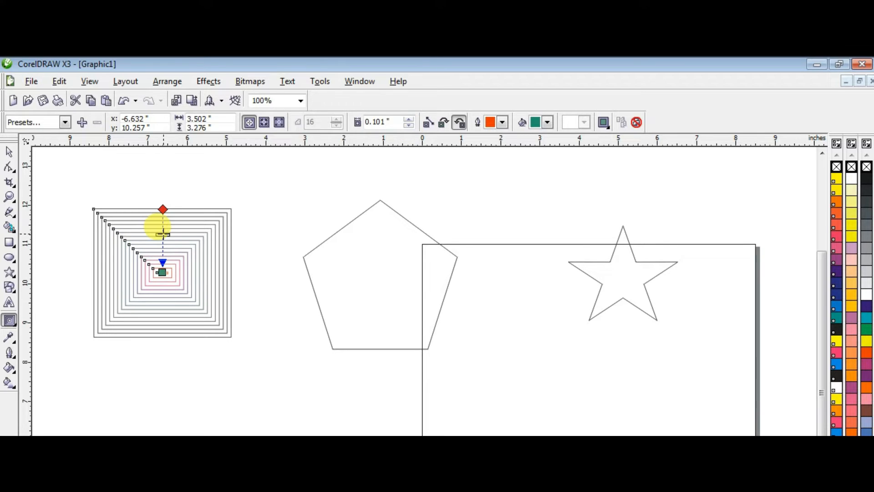
- Adjust the square's contour spacing interactively, tightening the offset to 0.058 and 0.02 inches before widening it again
mouse_move(163, 234)
left_mouse_down()
mouse_move(163, 246)
mouse_move(163, 238)
left_mouse_up()
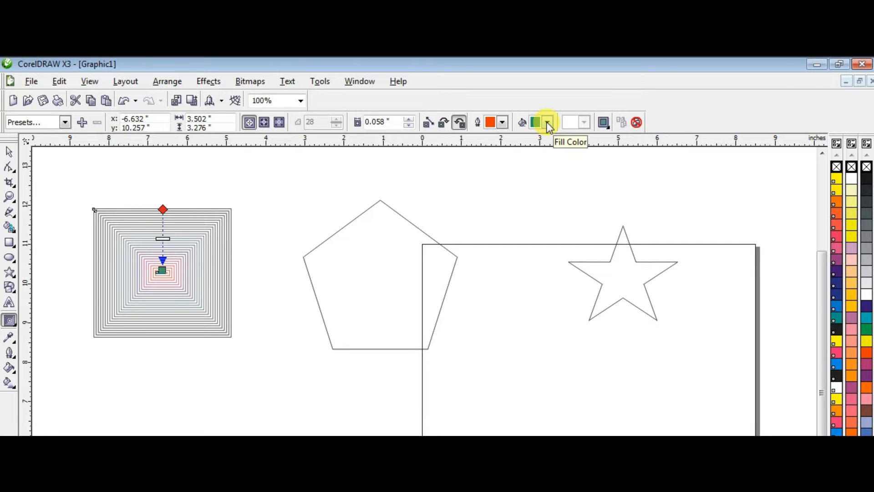
left_click_drag(168, 237, 166, 246)
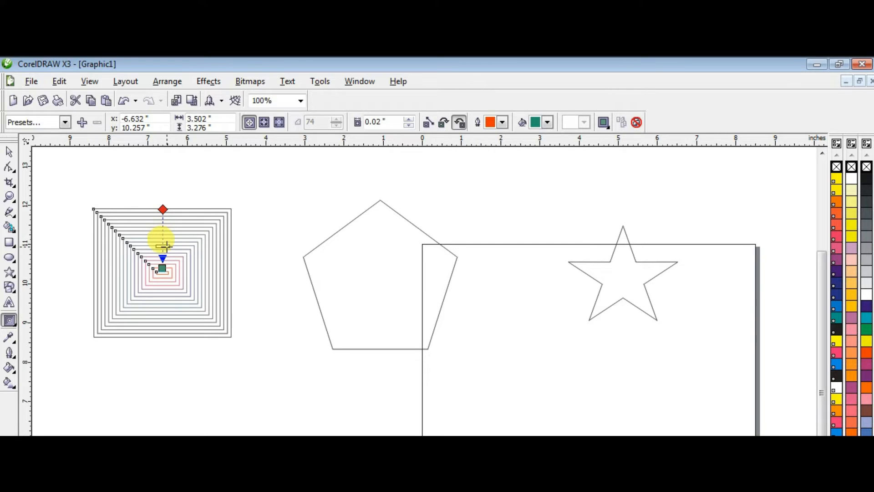
left_click_drag(166, 246, 165, 228)
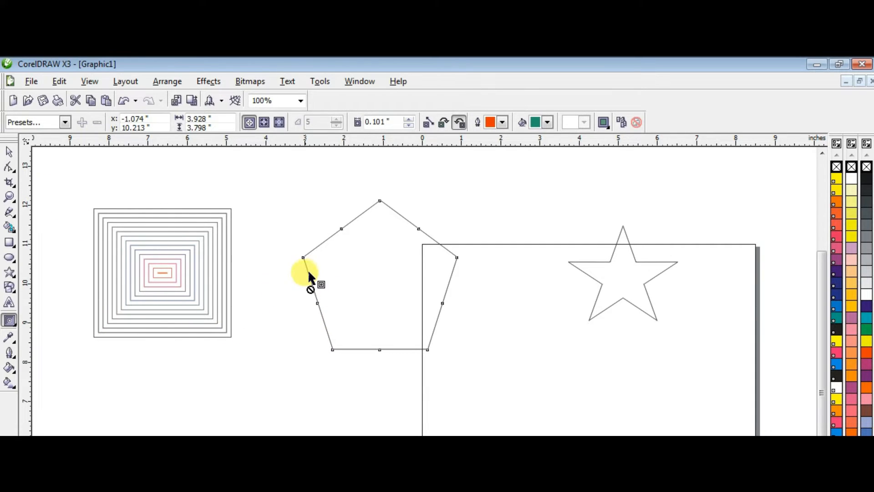
- Apply an Inside contour to the pentagon and set it to 10 steps
left_click(264, 122)
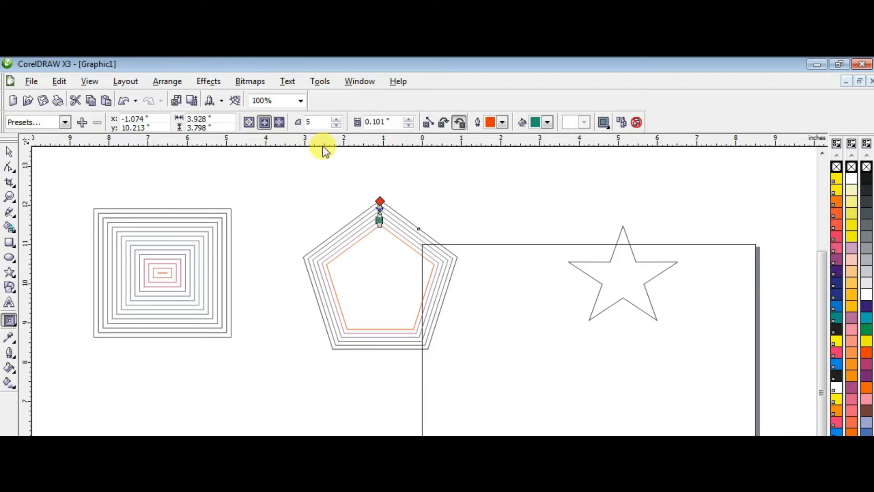
left_click(337, 120)
left_click(337, 119)
left_click(337, 120)
left_click(337, 120)
left_click(337, 120)
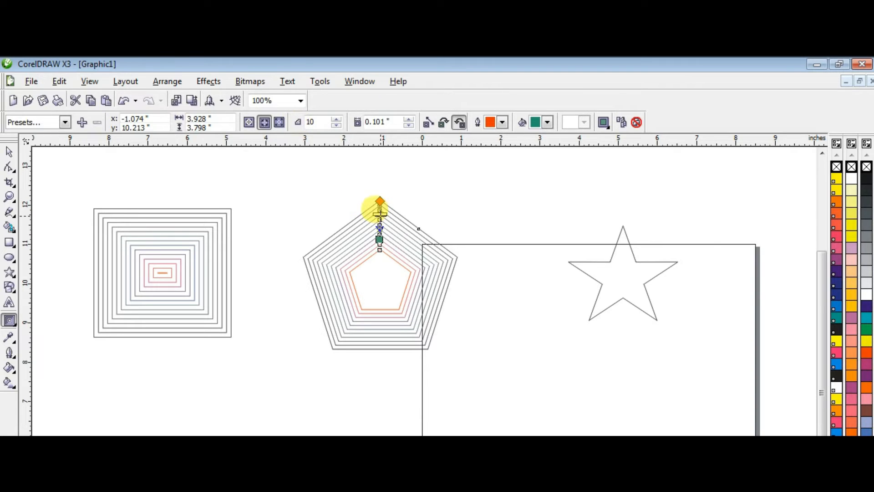
- Adjust the pentagon's contour depth and spacing, trying 22 steps at 0.071 inches and finishing with 15 steps at a 0.102-inch offset
left_click_drag(380, 213, 380, 220)
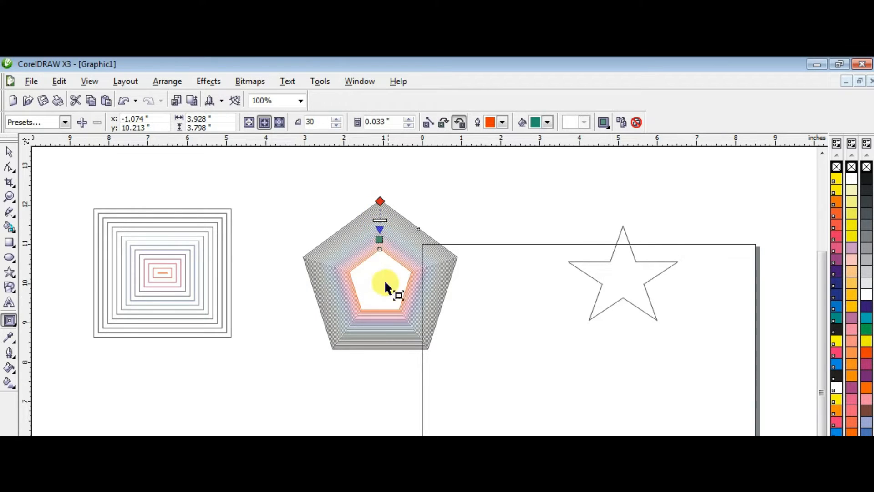
mouse_move(379, 240)
left_mouse_down()
mouse_move(378, 259)
mouse_move(380, 223)
left_mouse_up()
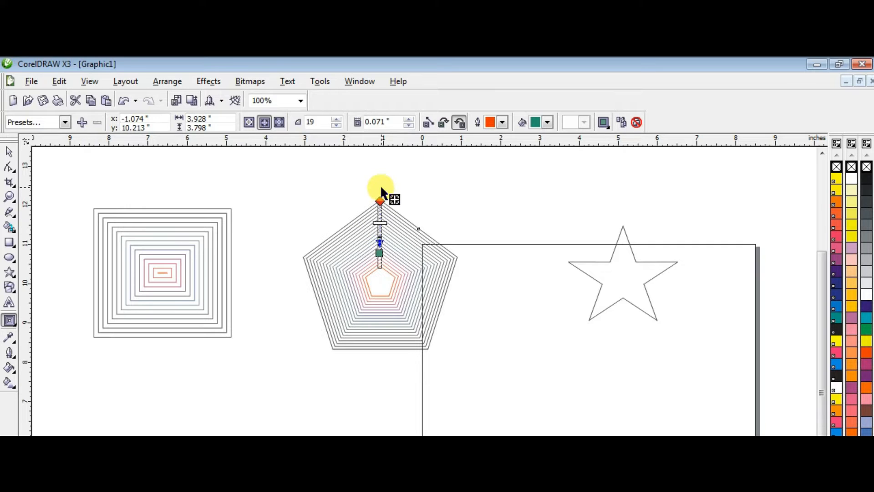
left_click(338, 121)
left_click(338, 121)
left_click(338, 121)
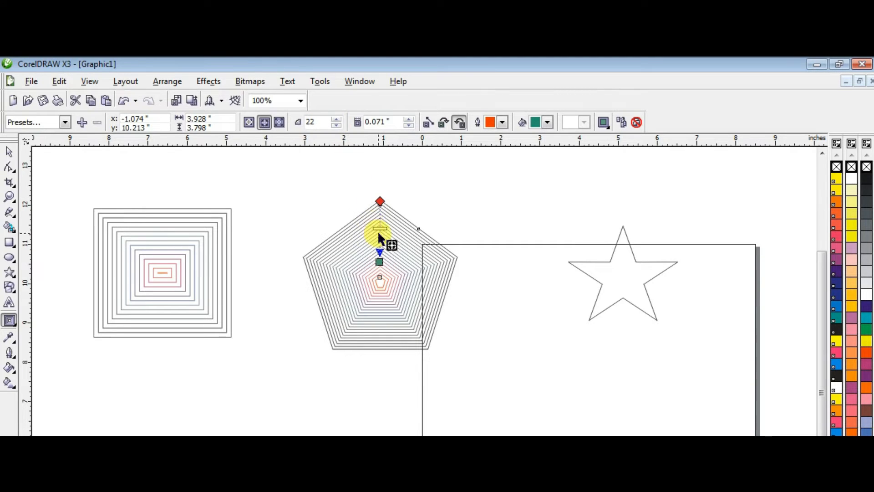
left_click_drag(380, 229, 380, 224)
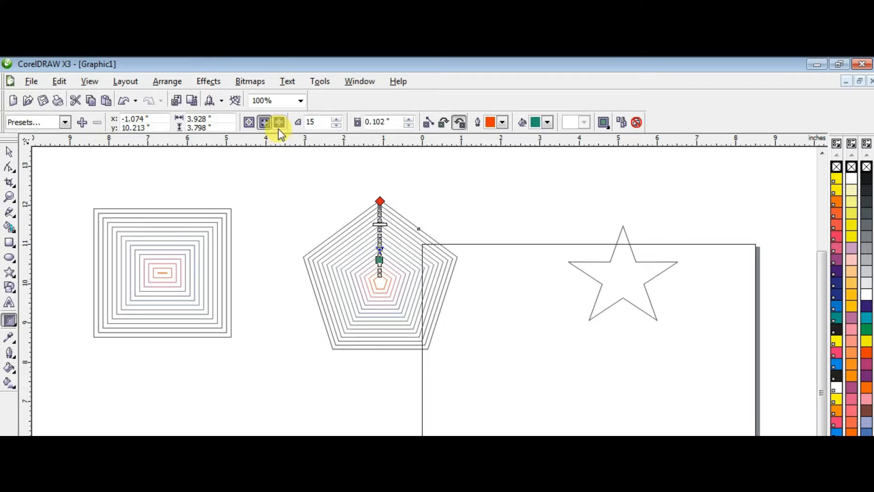
- Apply an Outside contour to the star with 22 steps and a 0.101-inch offset
key("space")
left_click(609, 289)
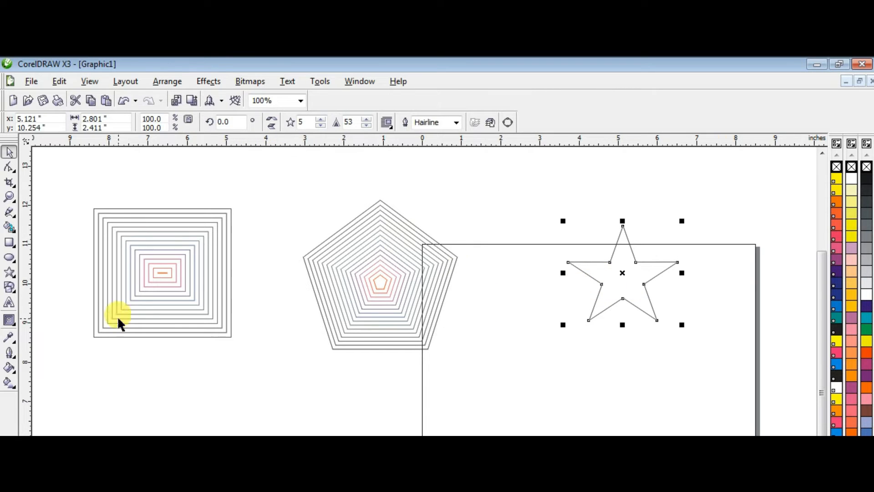
left_click(9, 320)
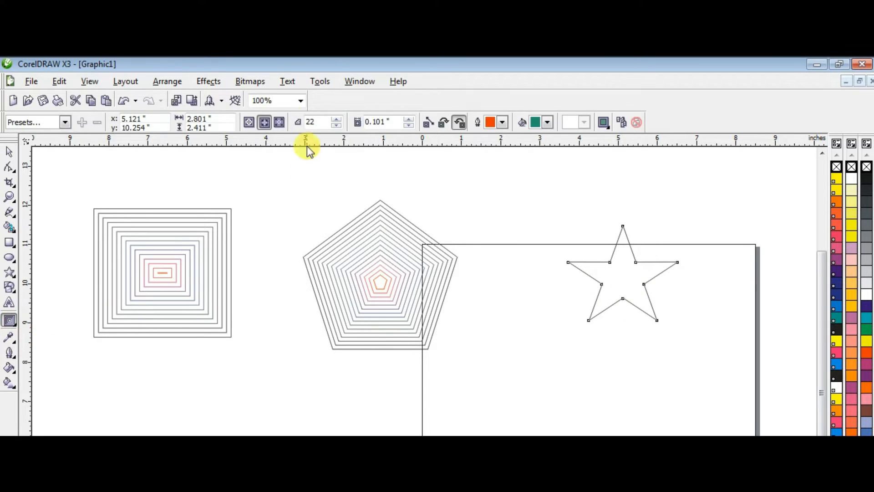
left_click(279, 122)
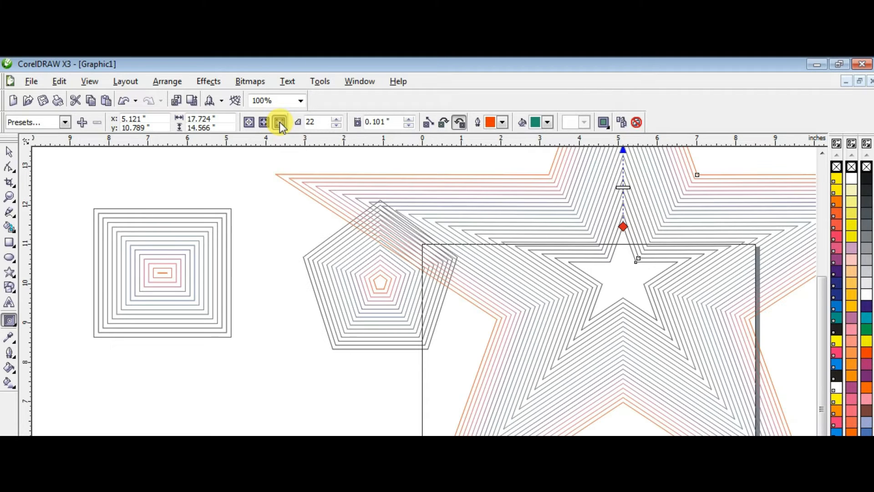
- Reduce the star's outside contour to 5 steps
left_click(337, 120)
left_click(337, 126)
left_click(337, 126)
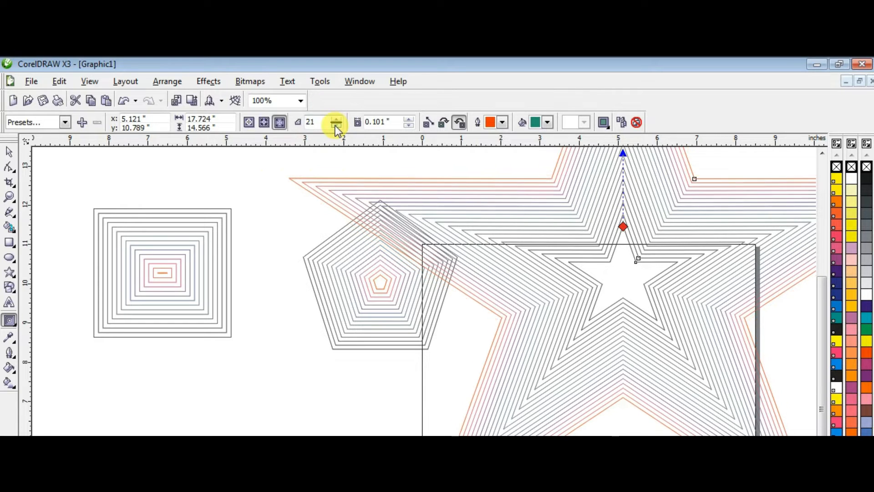
left_click(337, 127)
left_click(337, 126)
left_click(337, 126)
left_click(337, 126)
left_click(337, 126)
left_click(337, 126)
left_click(337, 126)
left_click(337, 126)
left_click(337, 126)
left_click(337, 126)
left_click(337, 126)
left_click(337, 126)
left_click(337, 126)
left_click(337, 126)
left_click(337, 126)
left_click(337, 126)
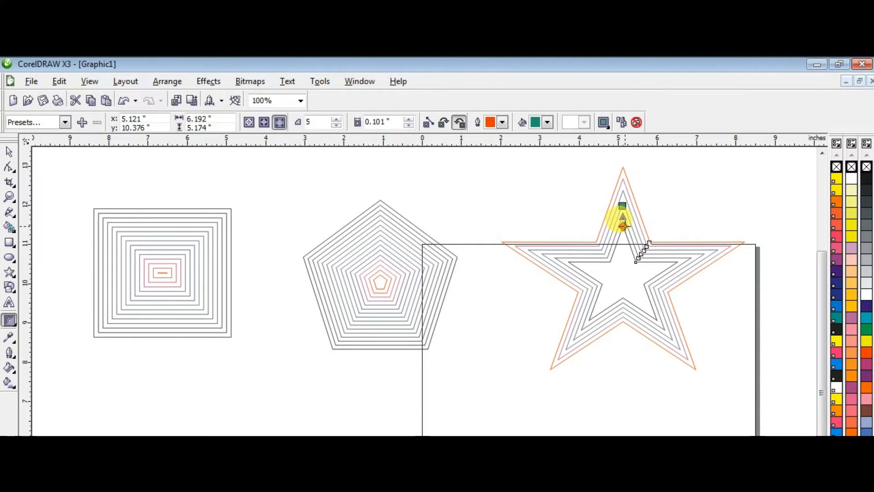
- Extend the star's contour outward to 7 steps, try an offset of 0.201 inches, and settle on 0.051 inches
left_click_drag(623, 222, 621, 196)
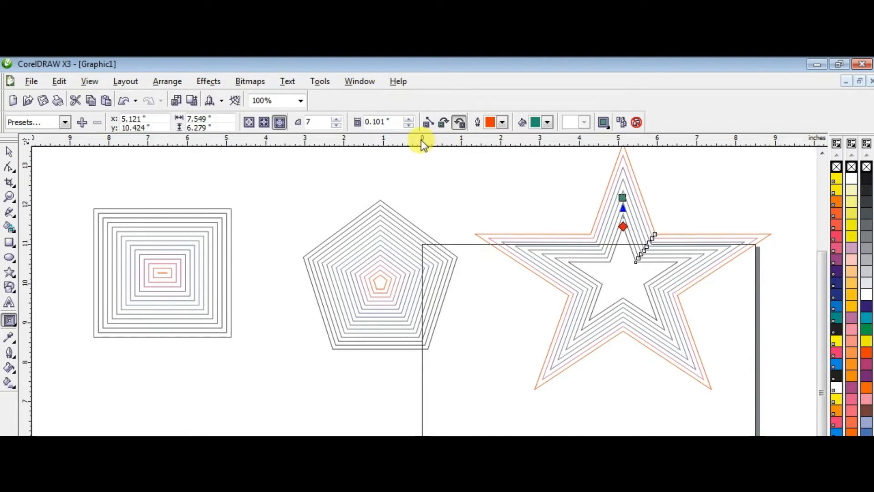
left_click(409, 119)
left_click(408, 119)
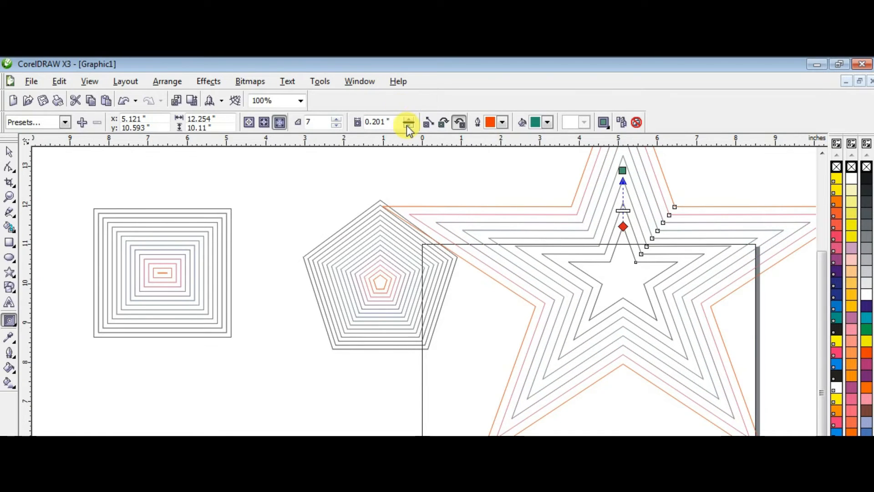
left_click(408, 126)
left_click(408, 125)
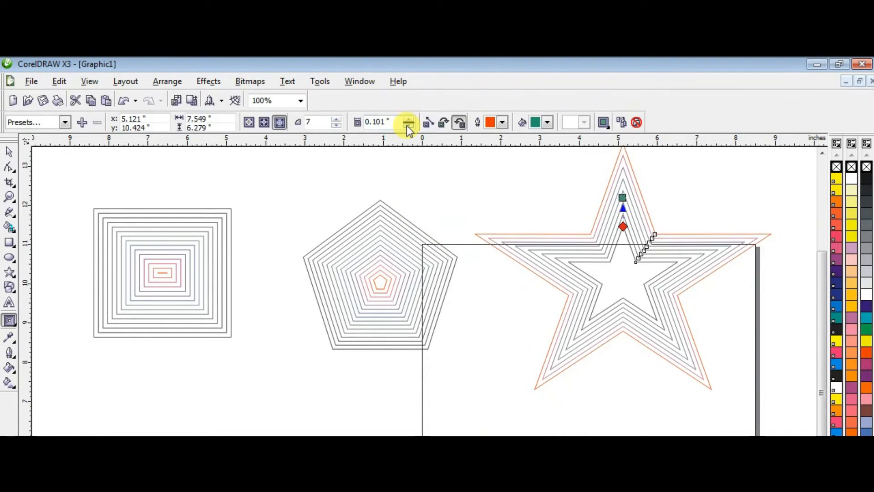
left_click(408, 125)
- Increase the number of contour steps around the star to about 22
left_click(337, 119)
left_click(336, 120)
left_click(337, 119)
left_click(337, 119)
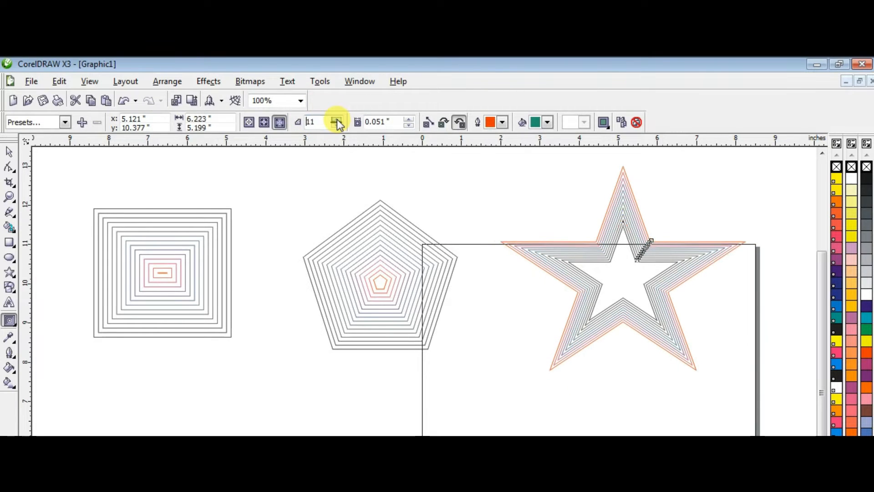
left_click(337, 120)
left_click(337, 119)
left_click(337, 119)
left_click(337, 119)
left_click(337, 119)
left_click(337, 119)
left_click(337, 120)
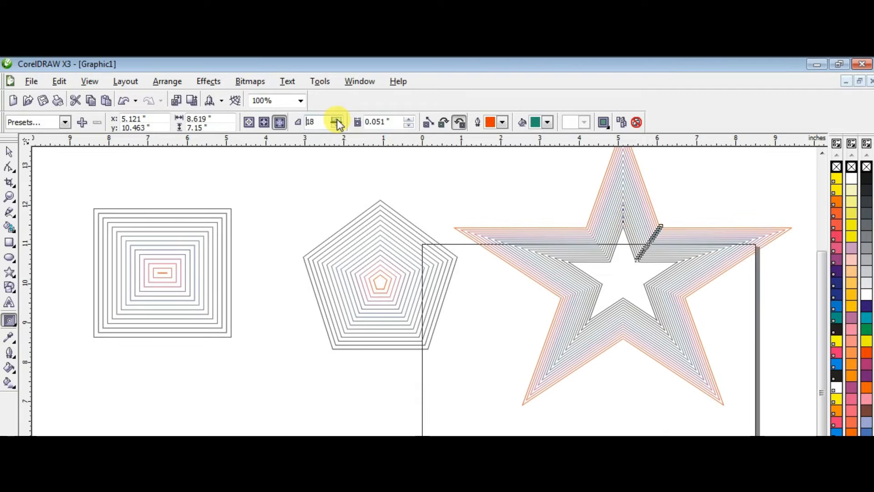
left_click(337, 119)
left_click(337, 120)
left_click(337, 119)
left_click(337, 119)
- Lower the star's contour step count to 9
left_click(337, 126)
left_click(337, 125)
left_click(337, 125)
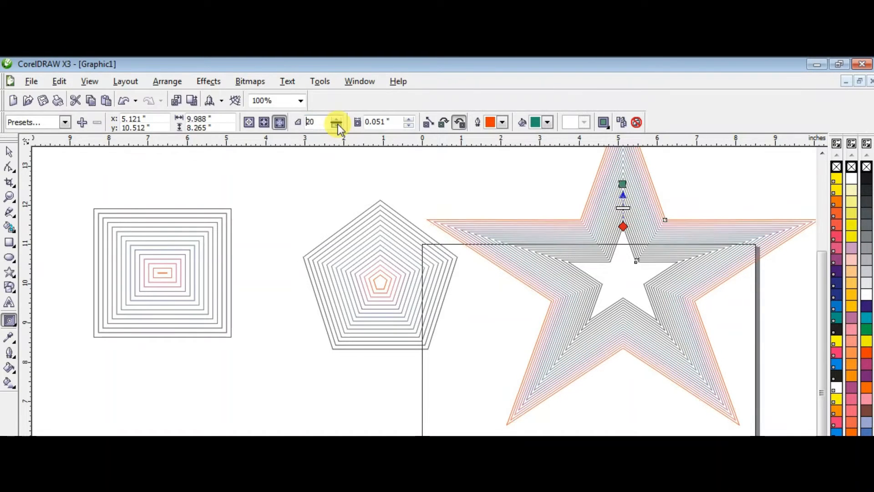
left_click(337, 125)
left_click(337, 125)
left_click(337, 125)
left_click(337, 125)
left_click(337, 126)
left_click(337, 125)
left_click(337, 126)
left_click(337, 125)
left_click(337, 125)
left_click(337, 125)
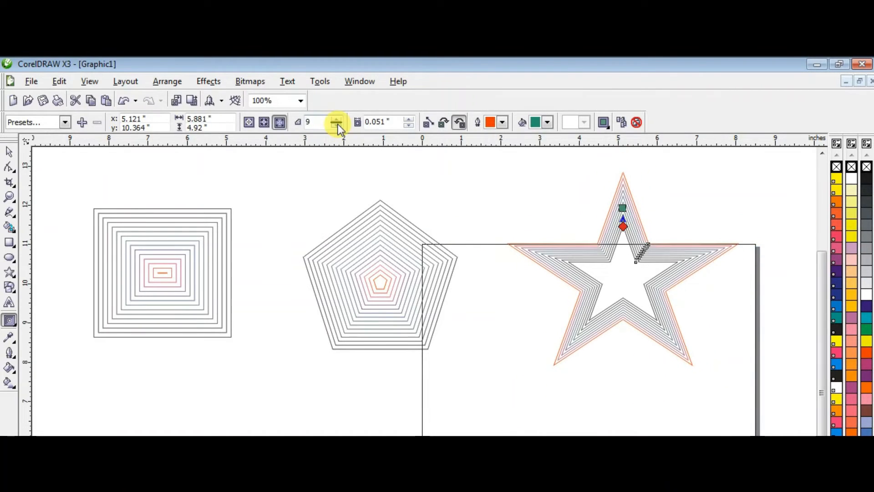
- Extend and tighten the star's contour interactively, reaching 30 steps at a 0.029-inch offset and 61 steps at 0.014 inches
left_click(622, 209)
mouse_move(622, 209)
left_mouse_down()
mouse_move(619, 187)
mouse_move(624, 207)
left_mouse_up()
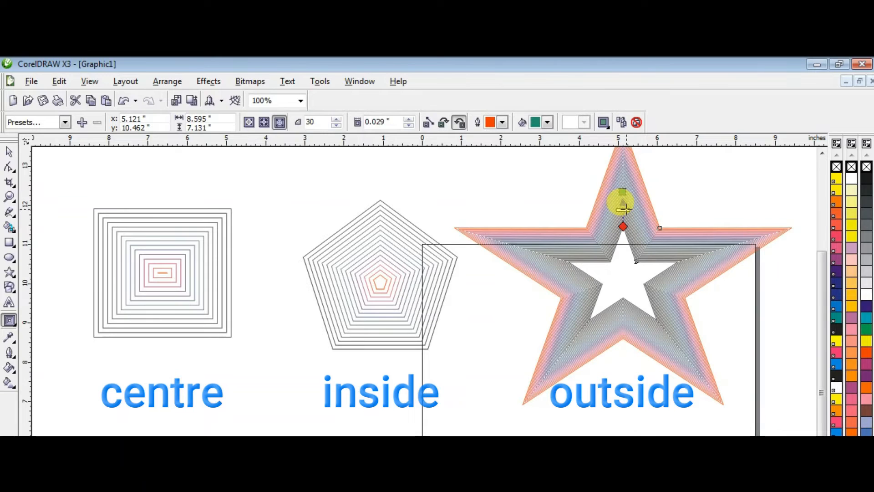
left_click_drag(623, 210, 623, 206)
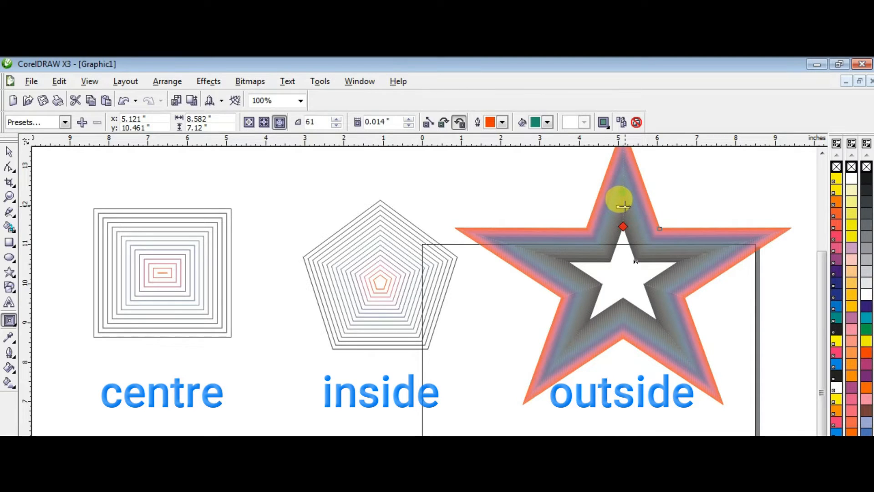
mouse_move(623, 206)
left_mouse_down()
mouse_move(623, 216)
mouse_move(624, 203)
left_mouse_up()
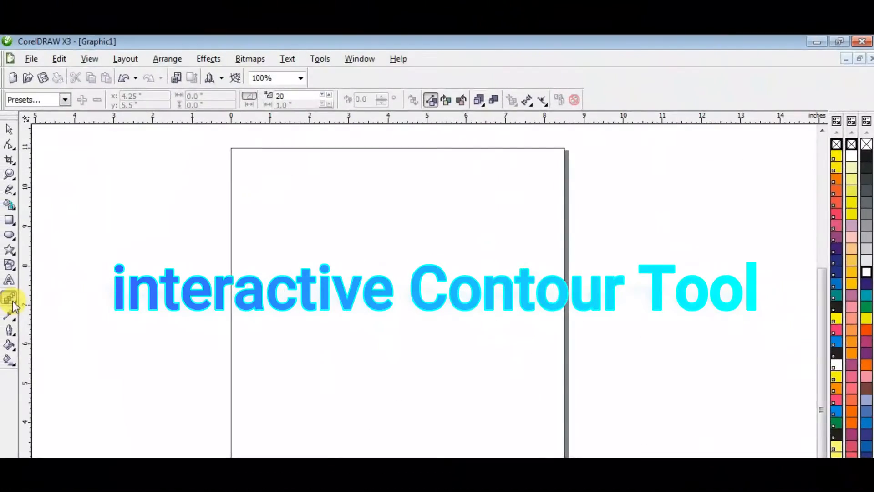
- Draw a five-pointed star about 6.53 by 5.49 inches over the page's left edge and duplicate it
left_click(14, 306)
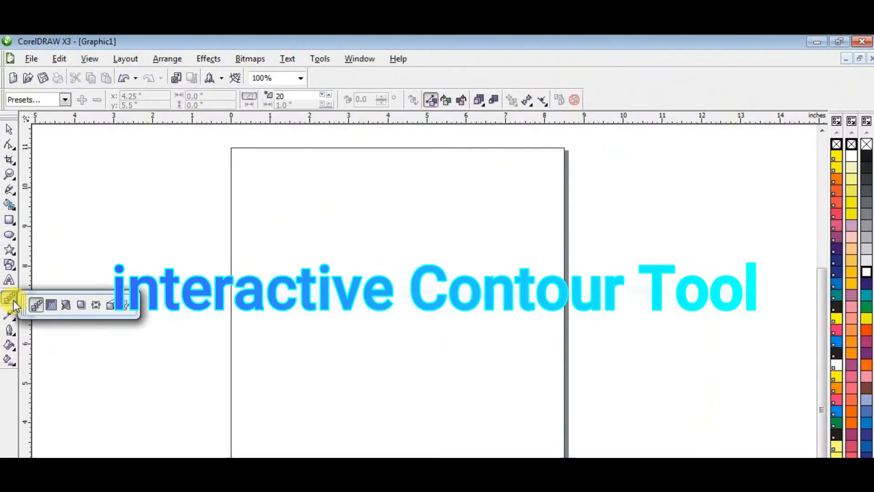
left_click(51, 307)
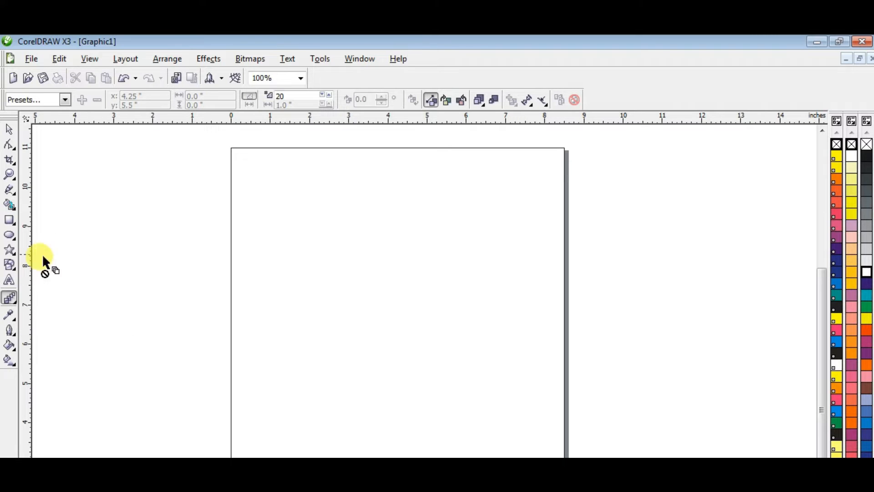
left_click(11, 251)
left_click_drag(96, 189, 364, 427)
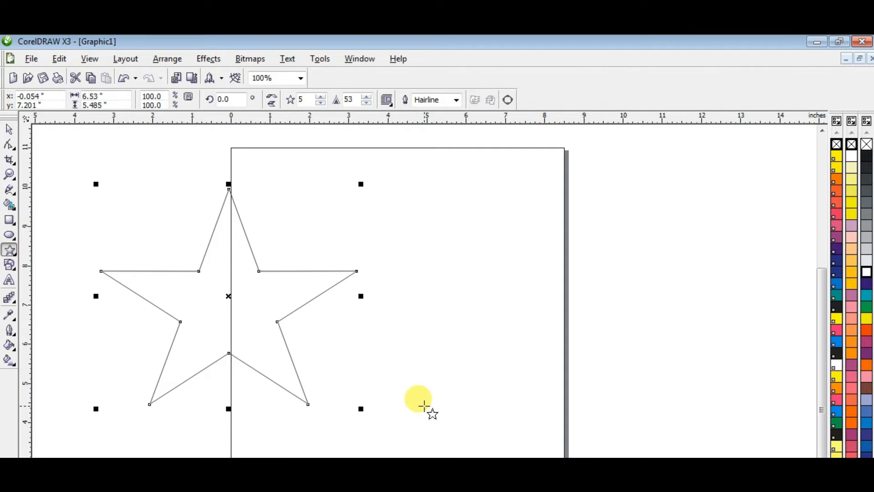
key("ctrl+d")
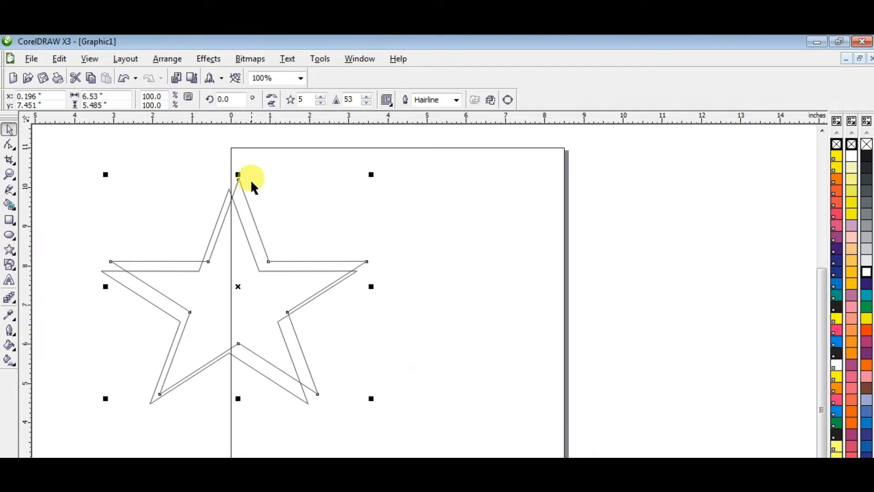
- Bring up the Scale transformation settings and shift the duplicate star about 1.85 inches to the right
left_click(167, 60)
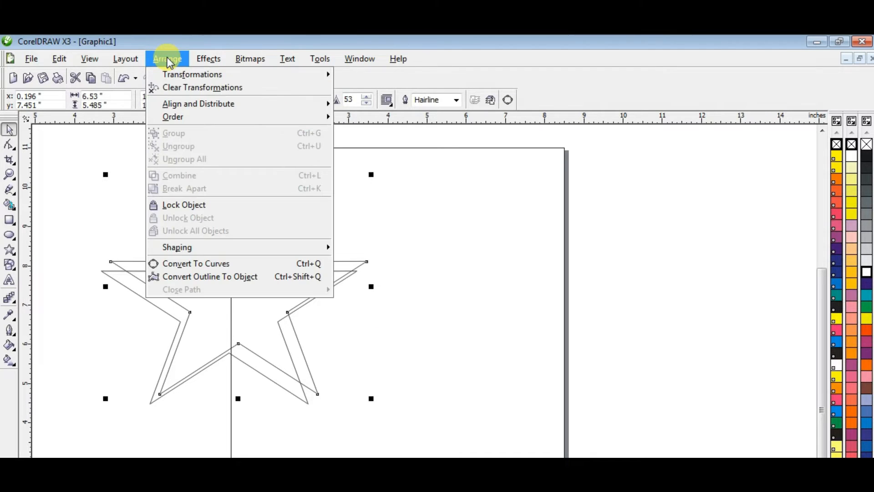
mouse_move(172, 75)
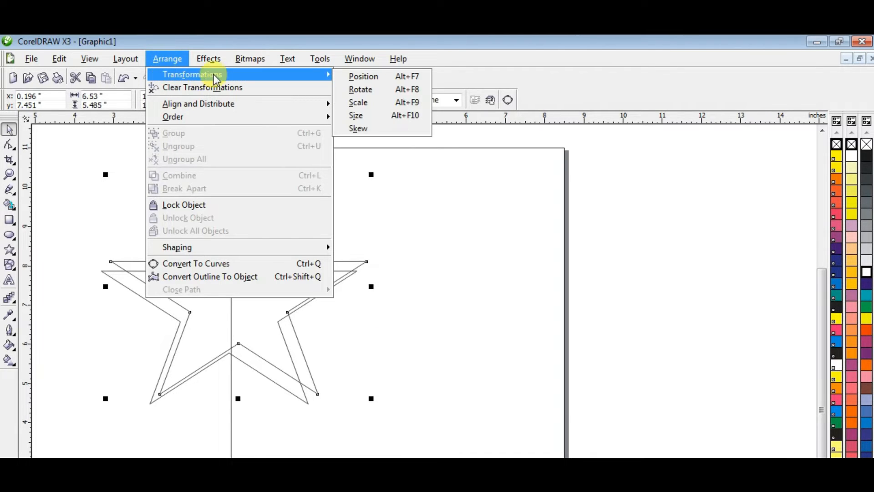
left_click(359, 103)
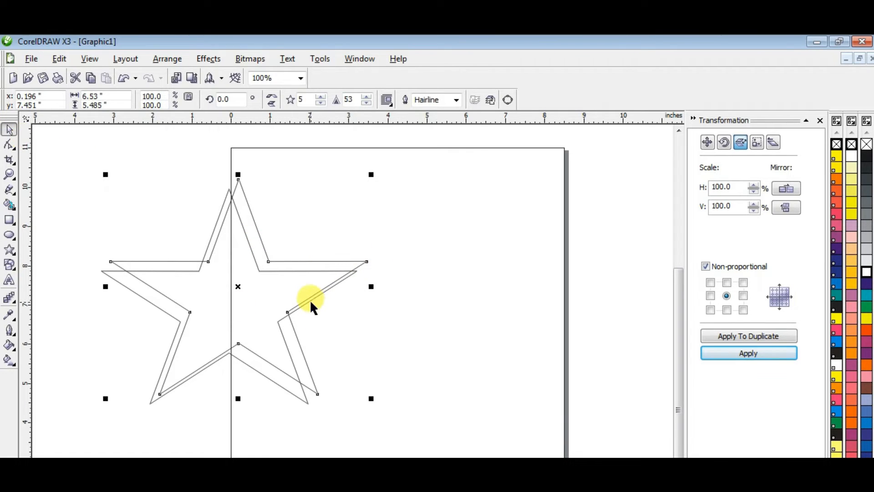
left_click_drag(308, 299, 405, 289)
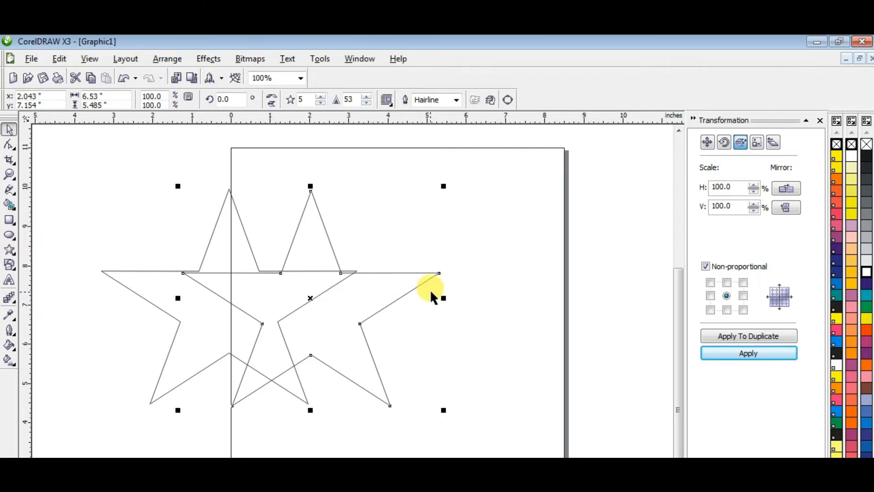
- Scale the duplicate star to 85% horizontally and 85% vertically
double_click(724, 187)
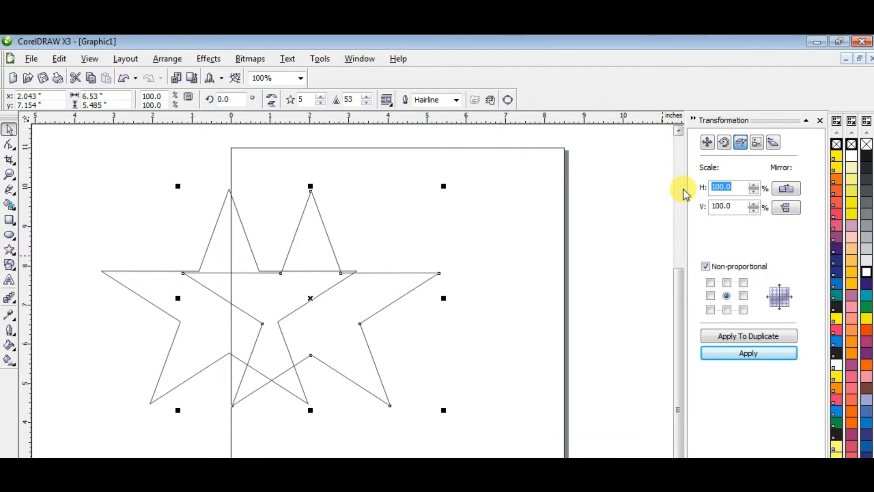
type("85")
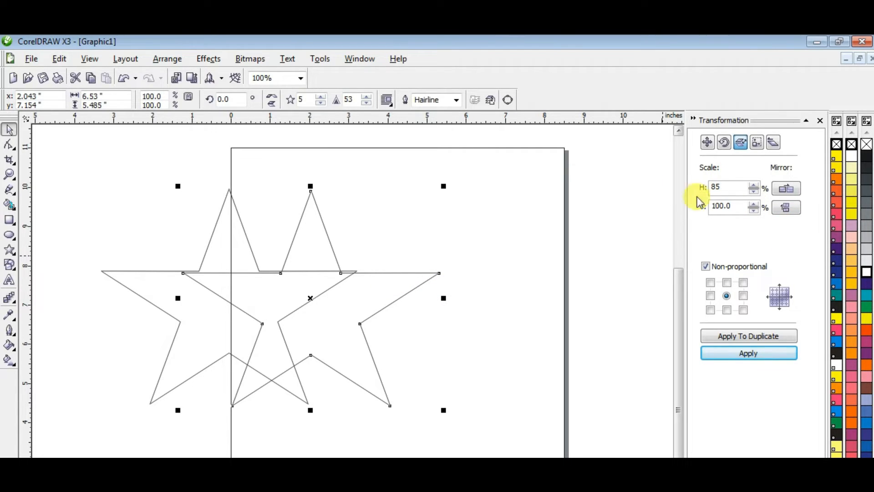
double_click(737, 206)
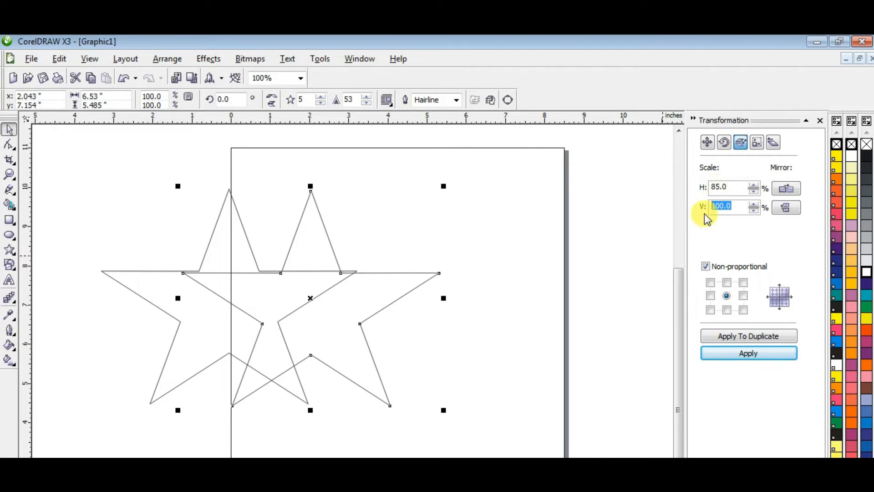
type("85")
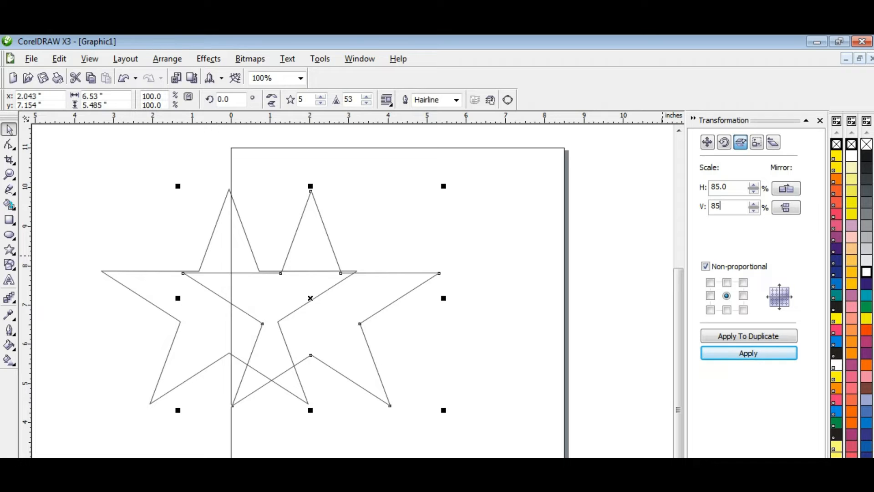
left_click(741, 354)
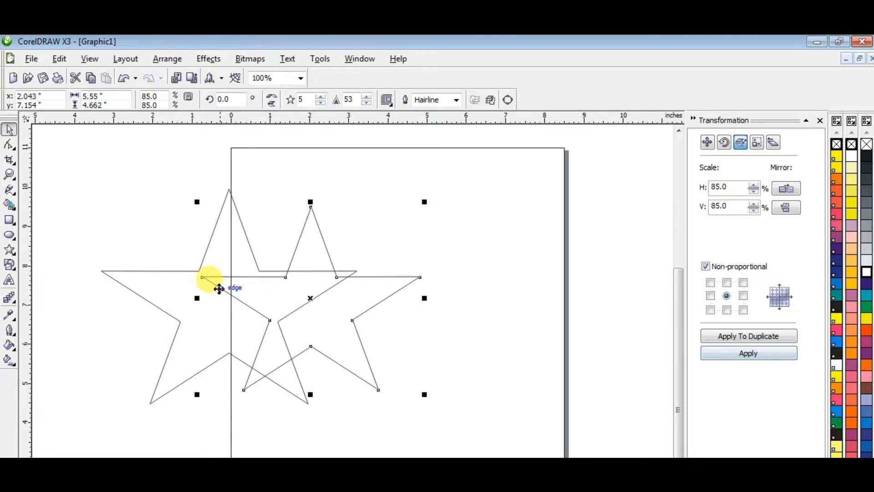
- Center both the smaller star and the original star on the page, one inside the other
left_click(153, 271)
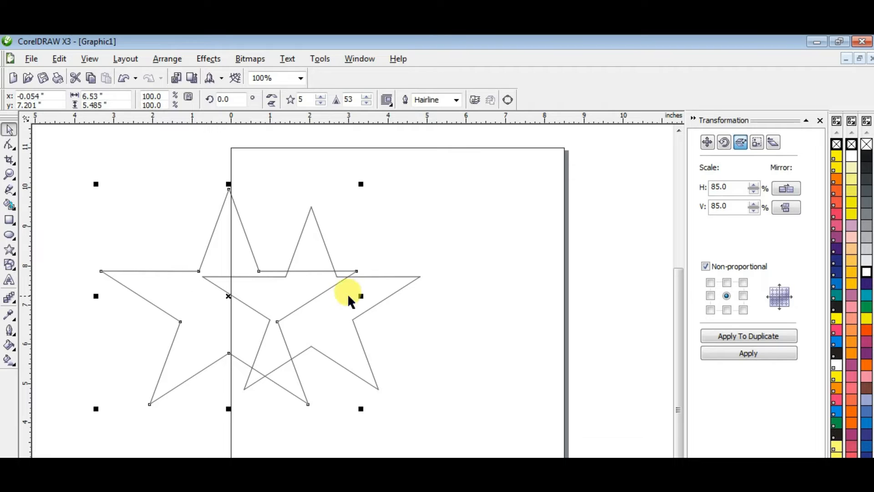
left_click(382, 277)
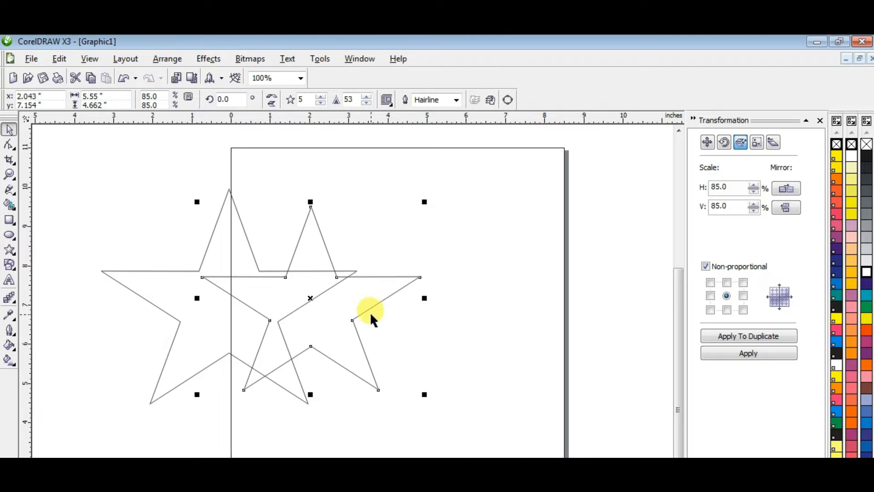
left_click(167, 272)
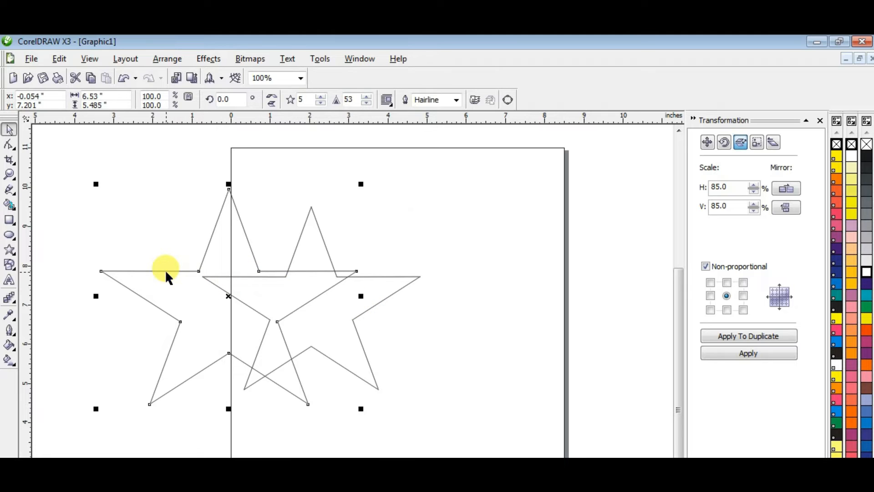
key("Tab")
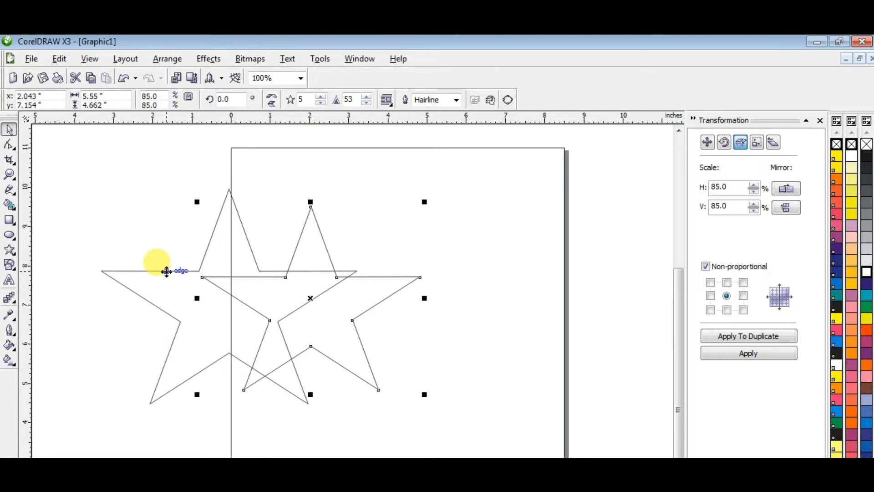
key("p")
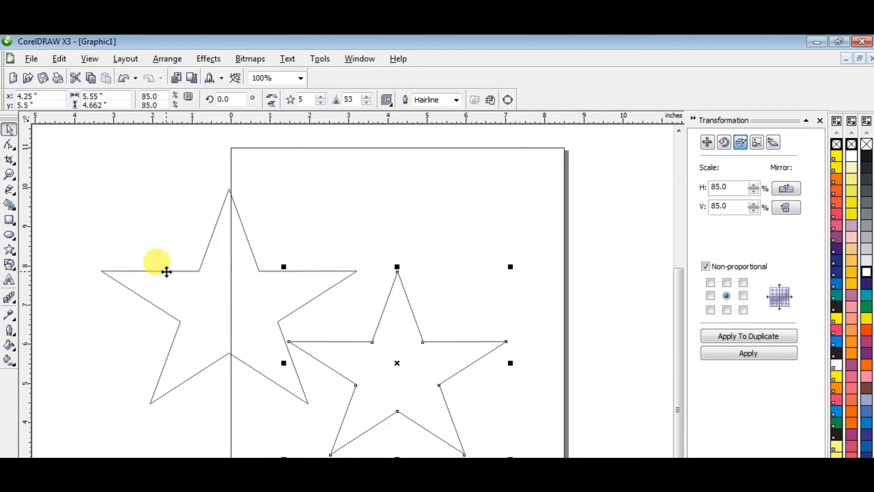
left_click(167, 271)
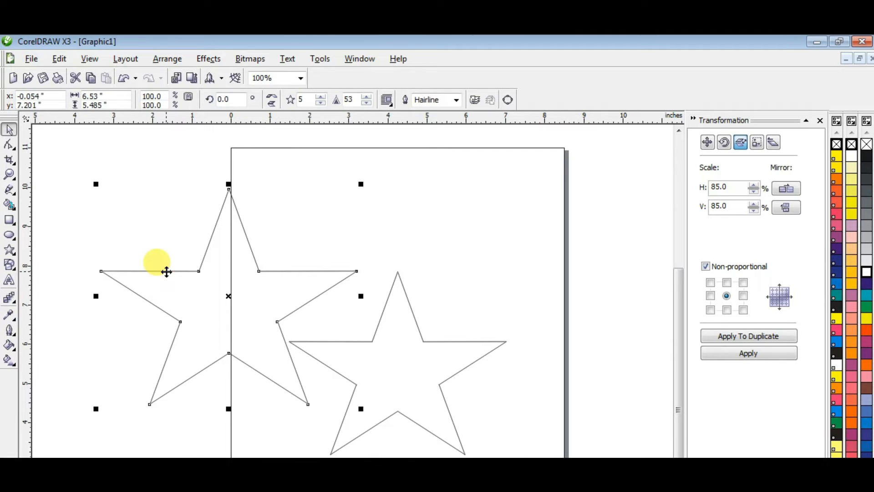
key("p")
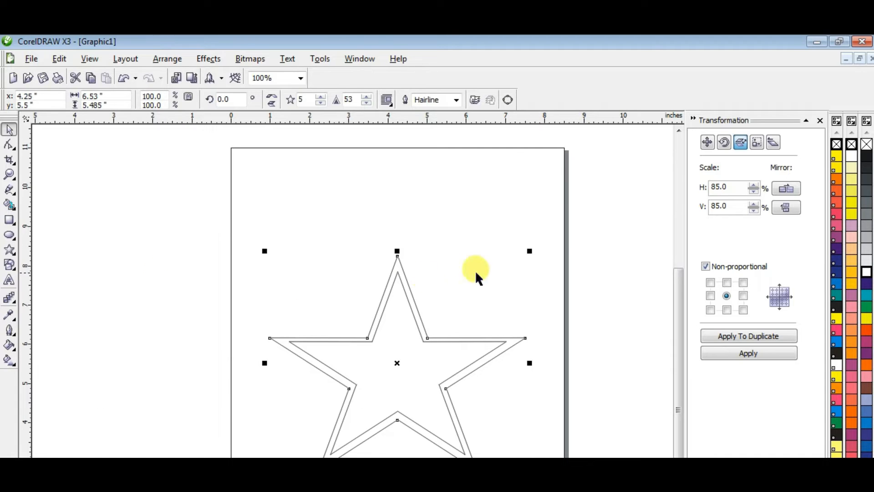
- Move both nested stars to the upper-left area beside the page and shrink them to about 4.6 by 3.86 inches
left_click_drag(594, 215, 241, 457)
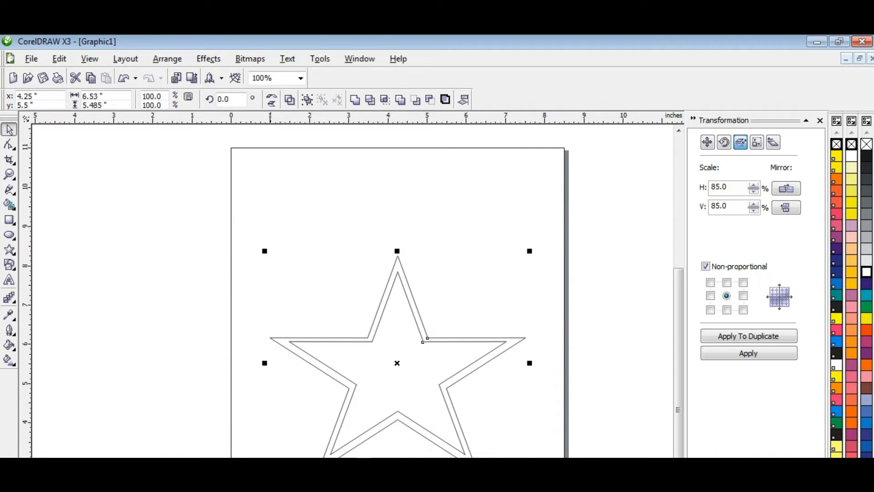
left_click_drag(338, 377, 134, 275)
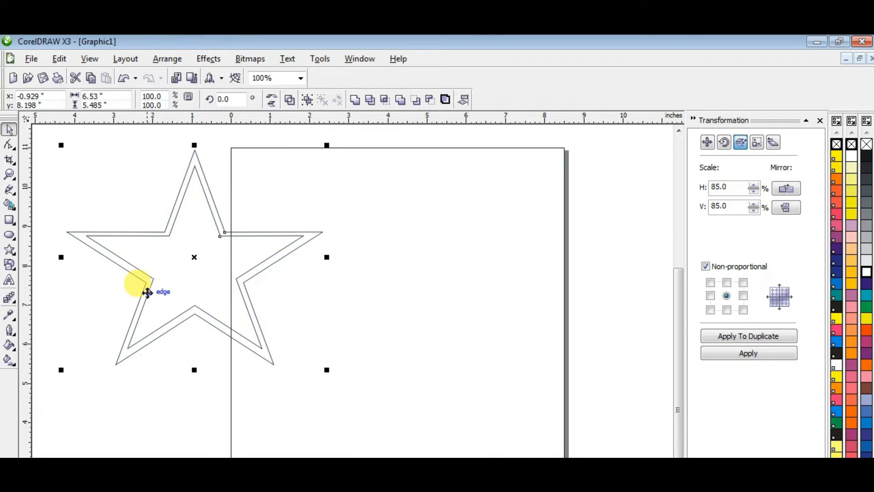
left_click(324, 362)
left_click_drag(357, 173, 73, 362)
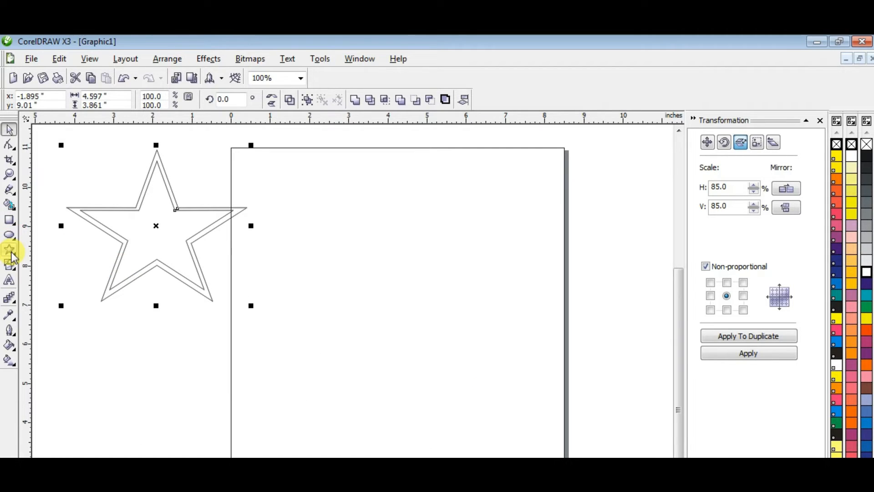
- Draw another five-pointed star about 6.17 by 5.2 inches and give it an outside contour with 1 step at 0.15 inches
left_click(10, 251)
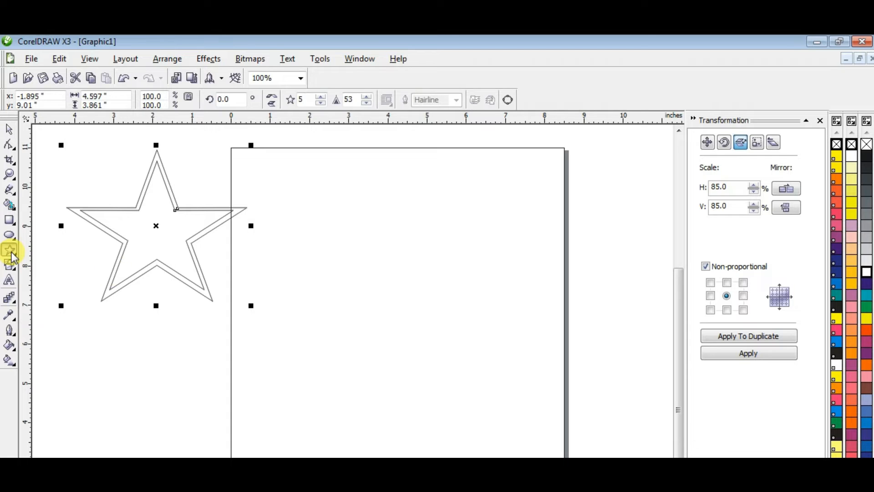
mouse_move(344, 201)
left_mouse_down()
mouse_move(552, 365)
mouse_move(586, 394)
mouse_move(598, 425)
left_mouse_up()
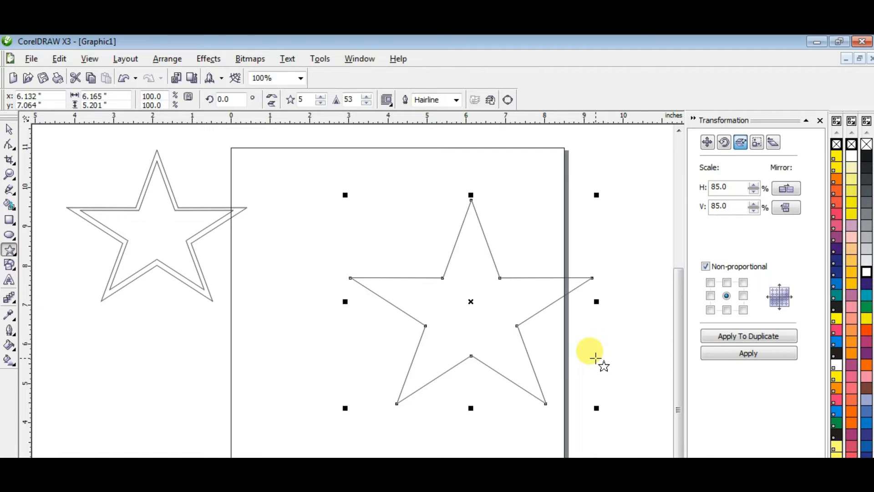
left_click(10, 298)
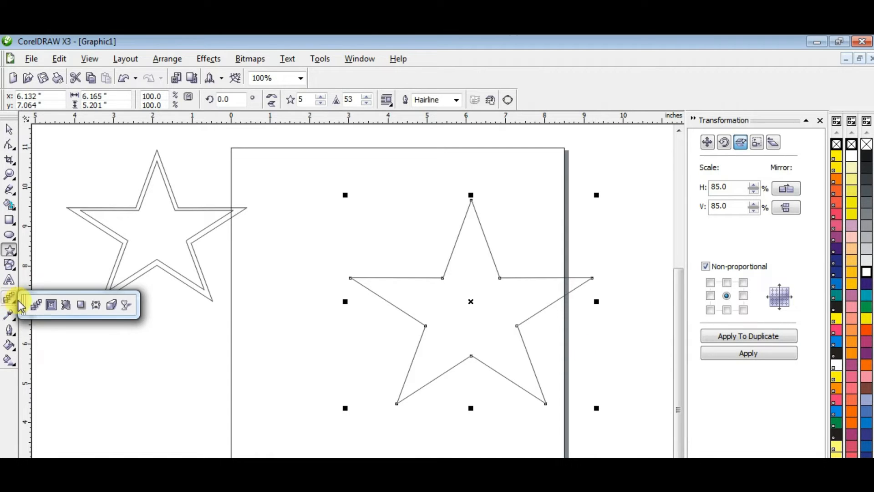
left_click(51, 305)
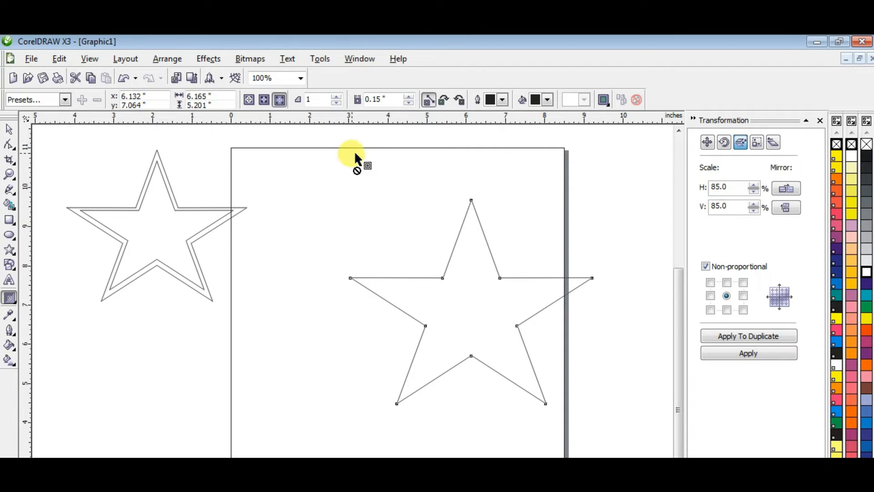
left_click(337, 97)
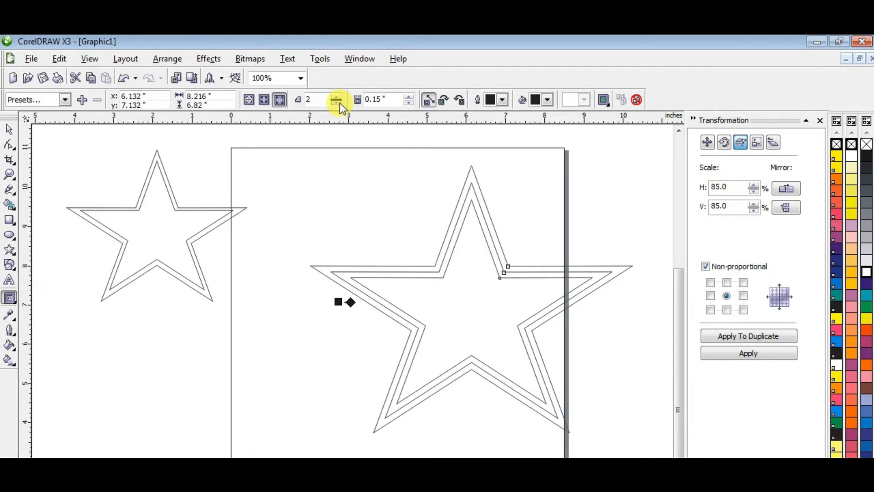
left_click(337, 103)
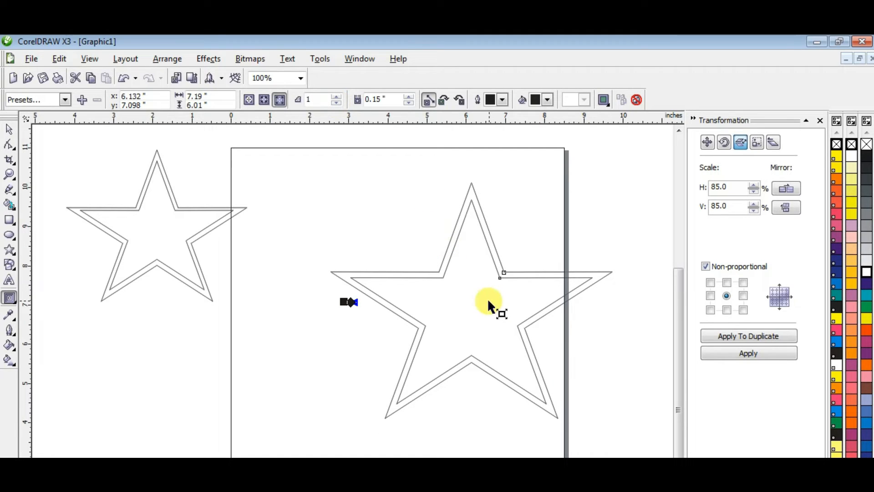
- Try 3 contour steps on the large star and return the count to 1
left_click(338, 97)
left_click(338, 97)
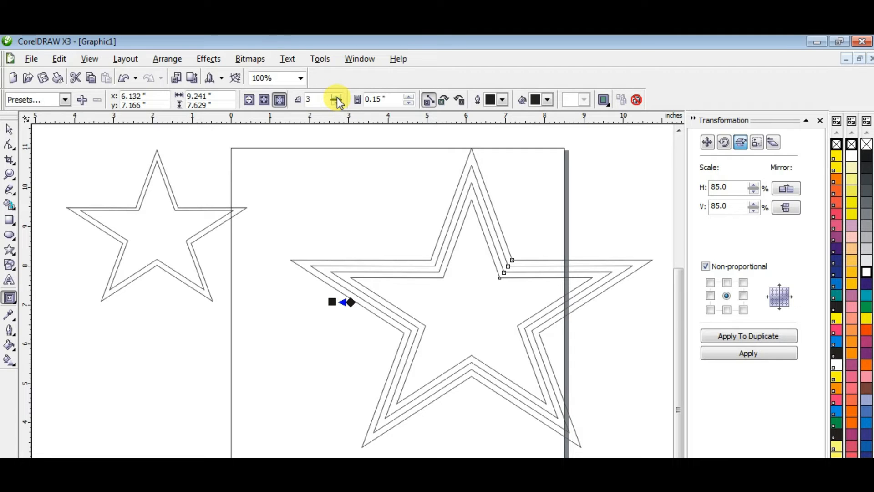
left_click(338, 103)
left_click(338, 104)
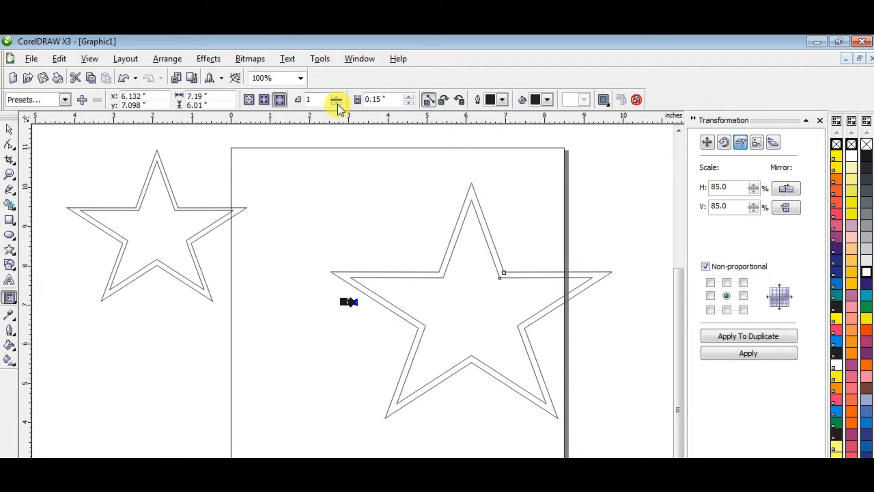
- Widen the large star's contour offset up to 0.35 inches and settle on 0.25 inches
left_click(409, 96)
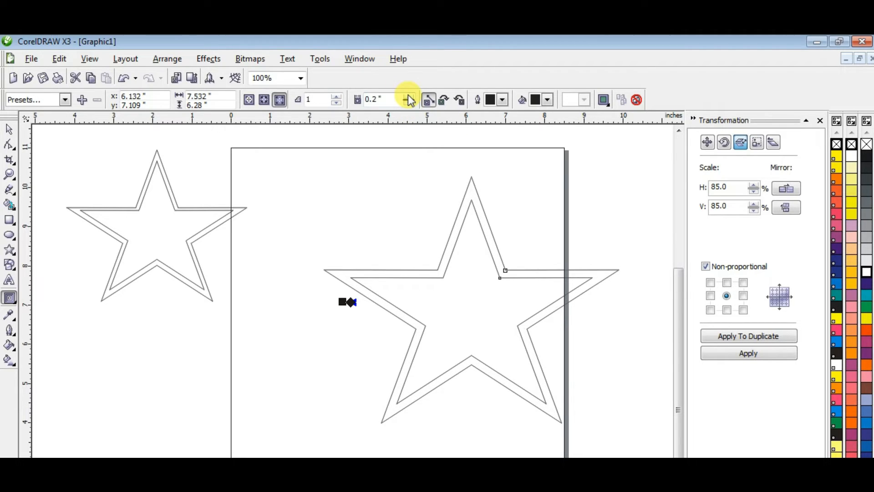
left_click(410, 97)
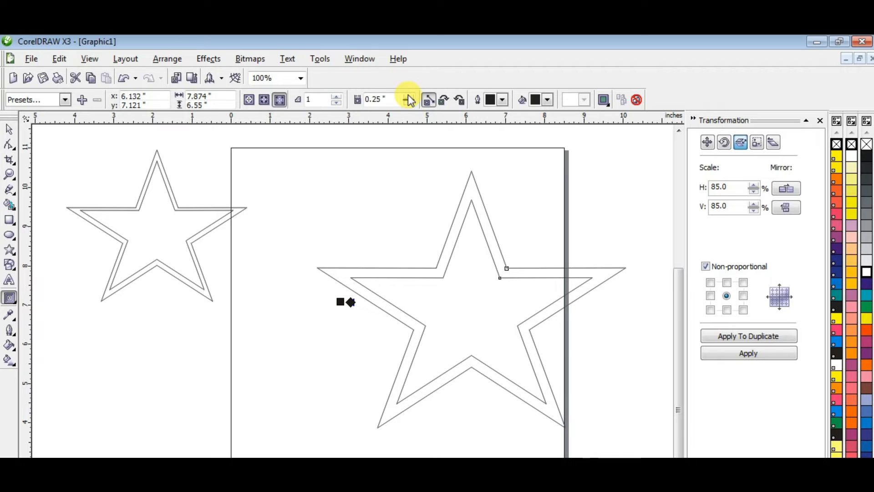
left_click(408, 96)
left_click(408, 96)
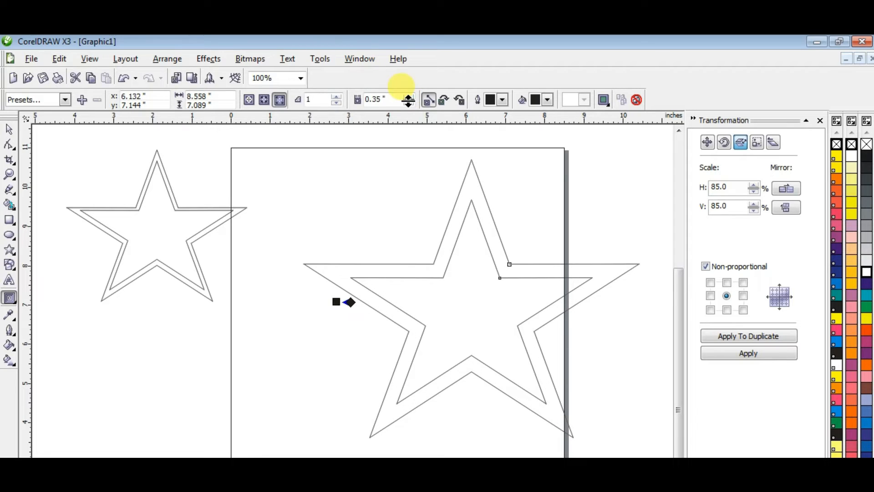
left_click(411, 103)
left_click(411, 103)
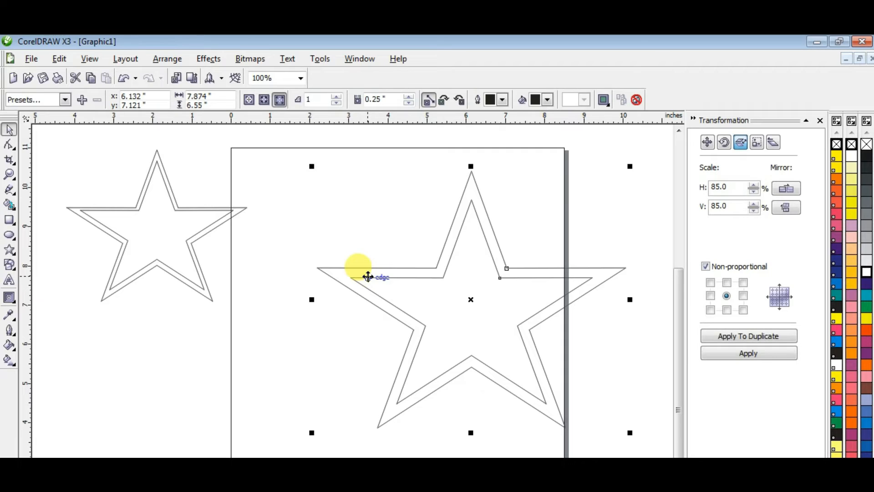
- Break the large star's contour group apart into separate inner and outer stars
left_click(169, 59)
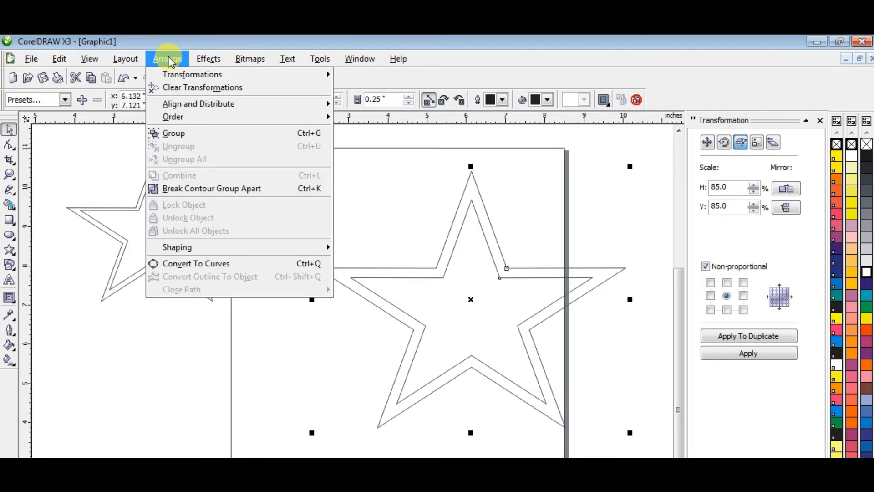
left_click(296, 190)
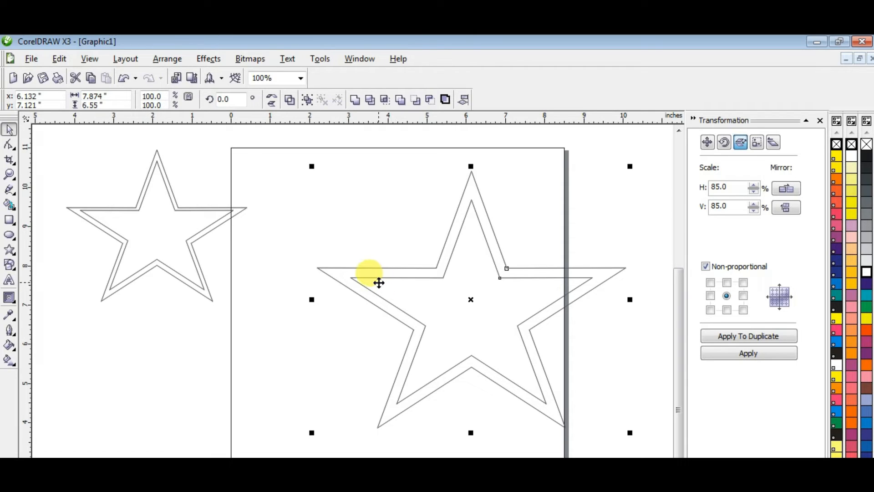
left_click(321, 346)
left_click_drag(374, 298, 310, 348)
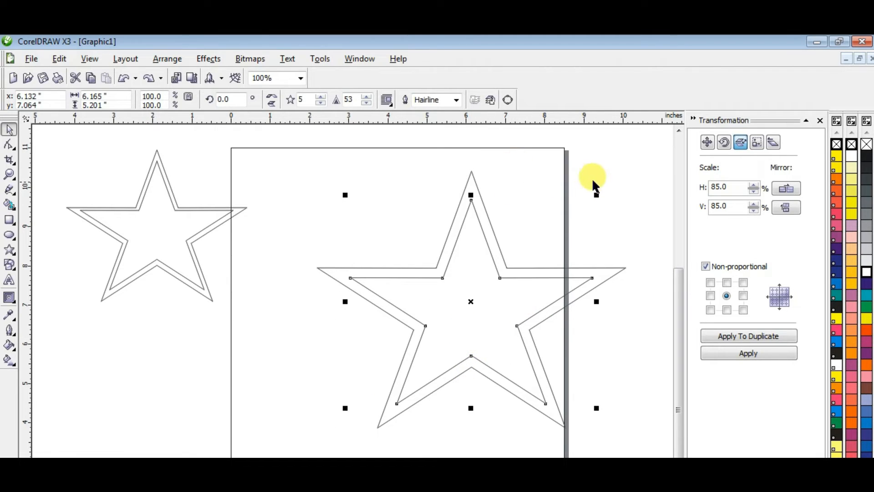
left_click(604, 171)
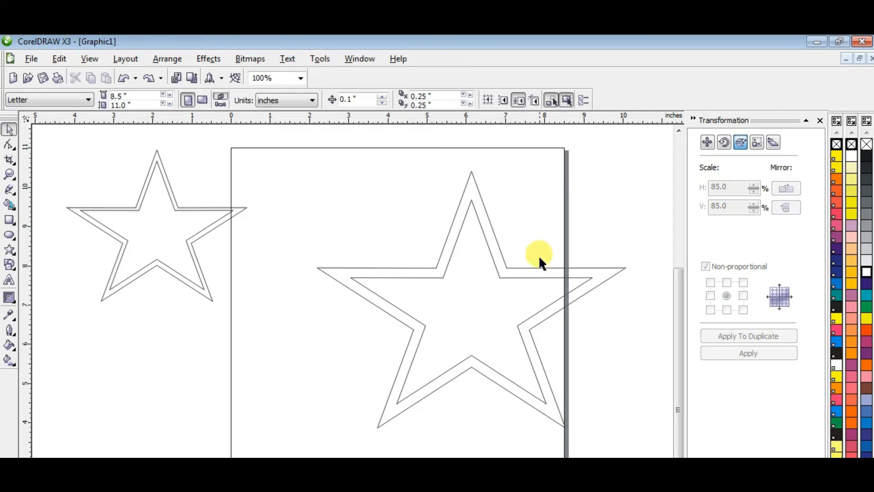
- Fill the inner large star with blue and the outer contour star with orange-red
left_click(499, 277)
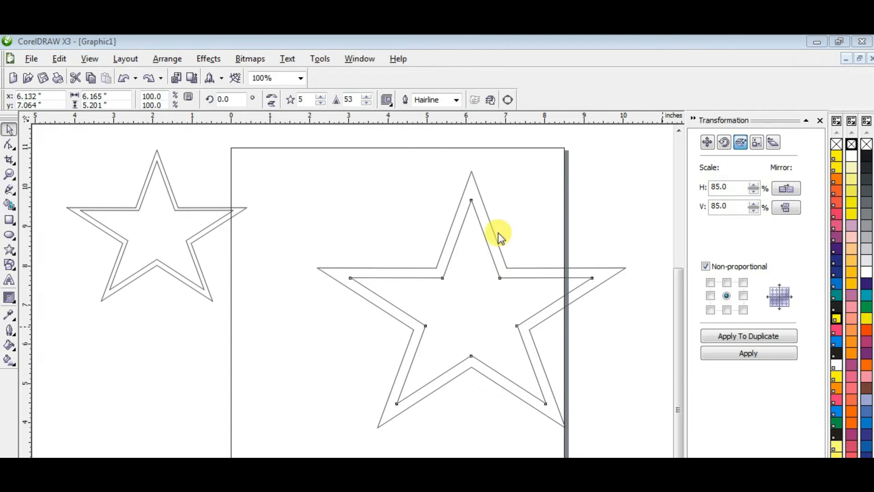
left_click(479, 304)
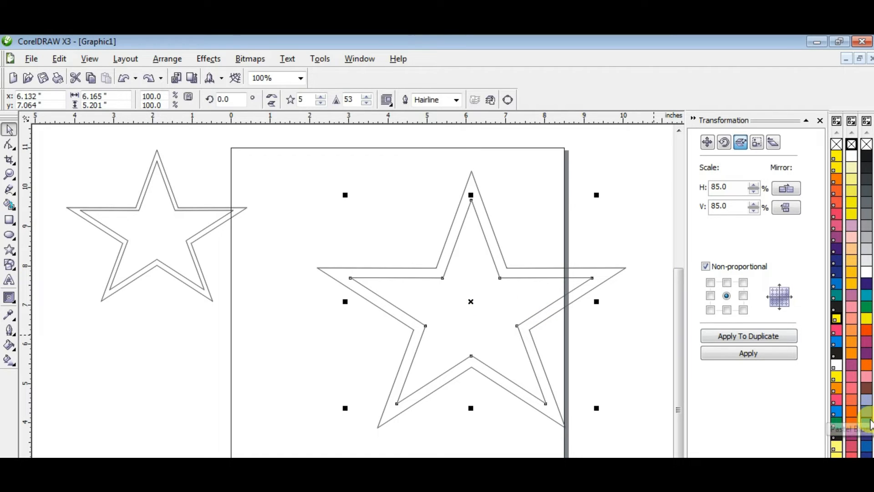
left_click(837, 341)
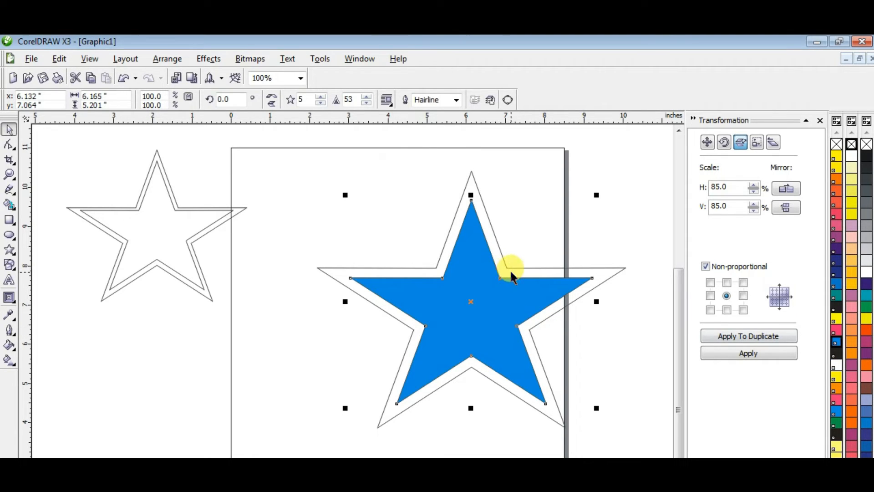
left_click(512, 208)
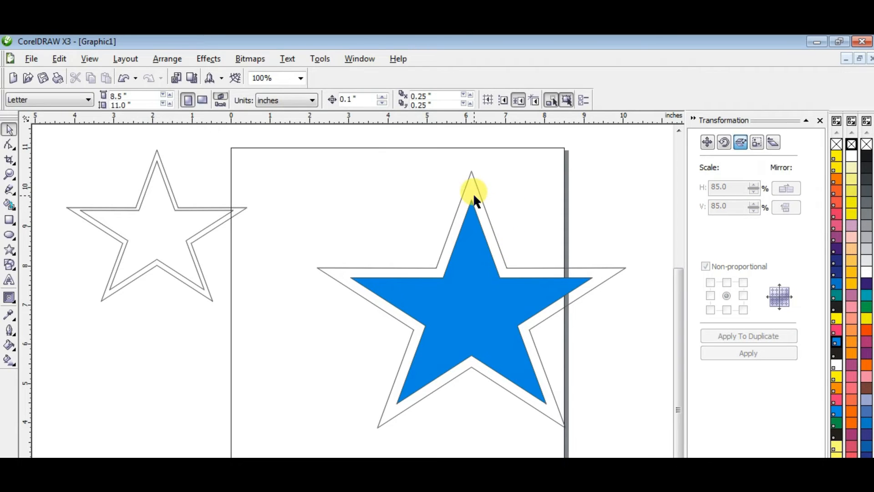
left_click(473, 191)
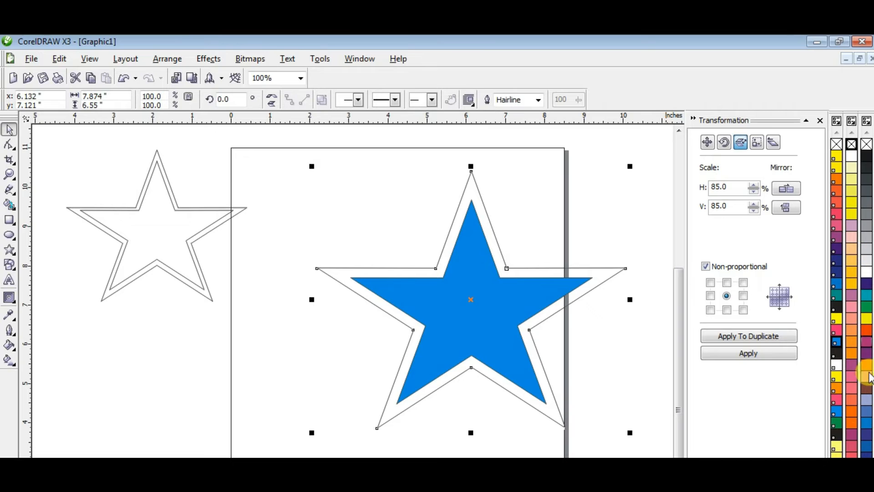
left_click(852, 469)
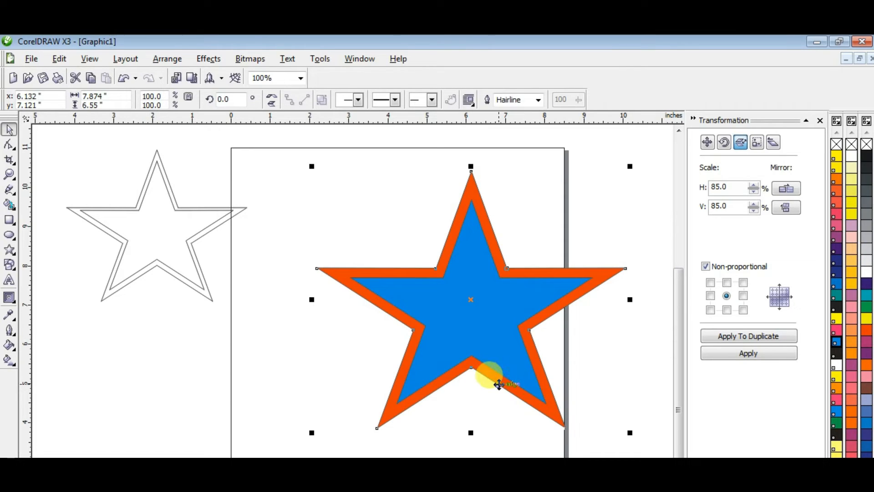
left_click(640, 250)
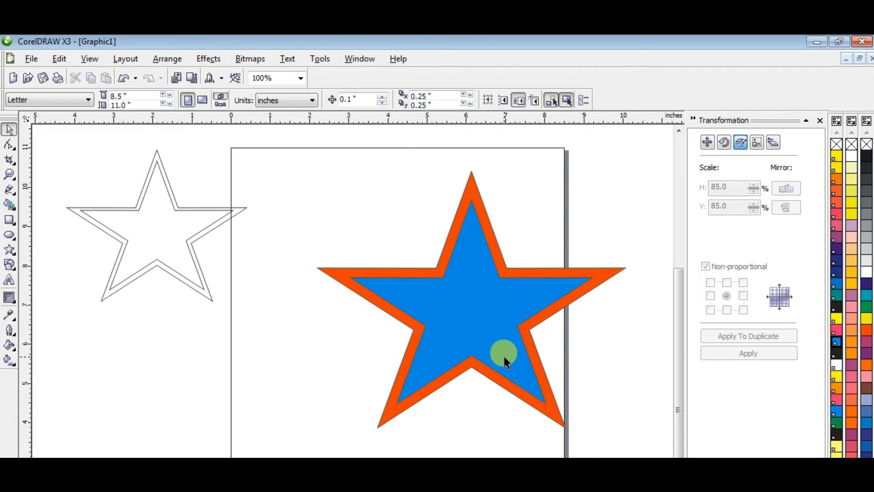
- Cut the blue star out of the orange-red star using Back Minus Front on both
left_click_drag(654, 146, 295, 444)
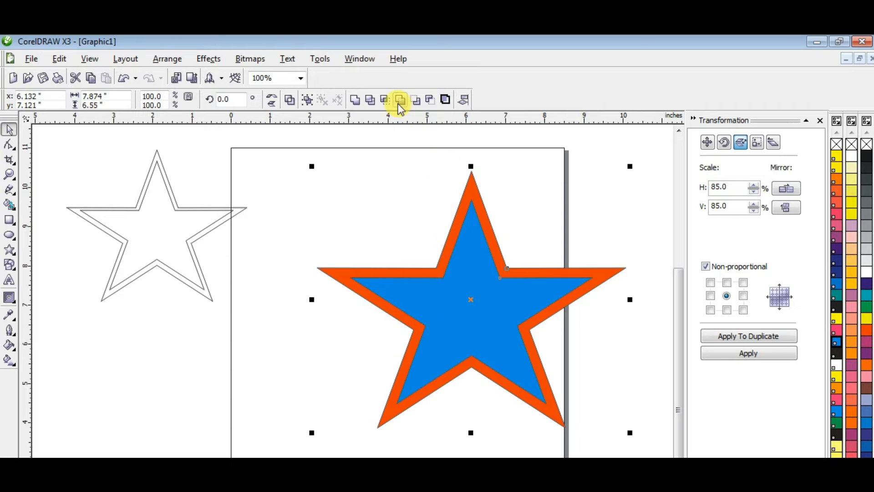
left_click(428, 100)
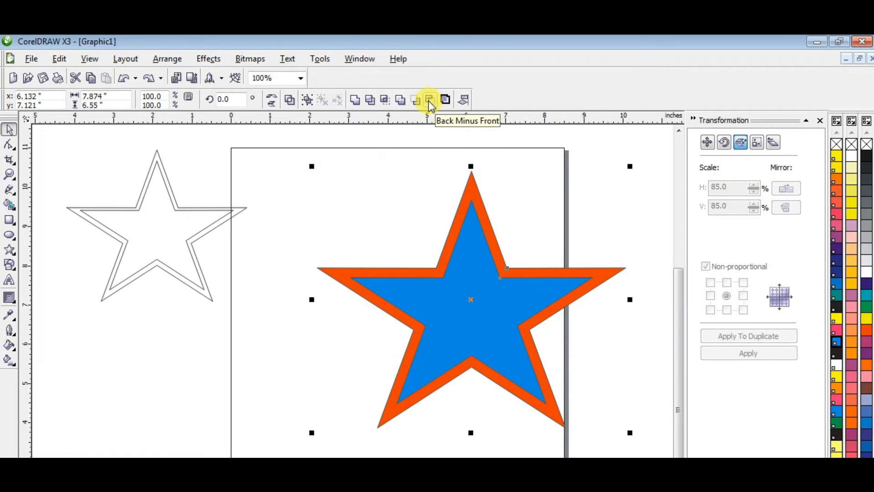
left_click(429, 100)
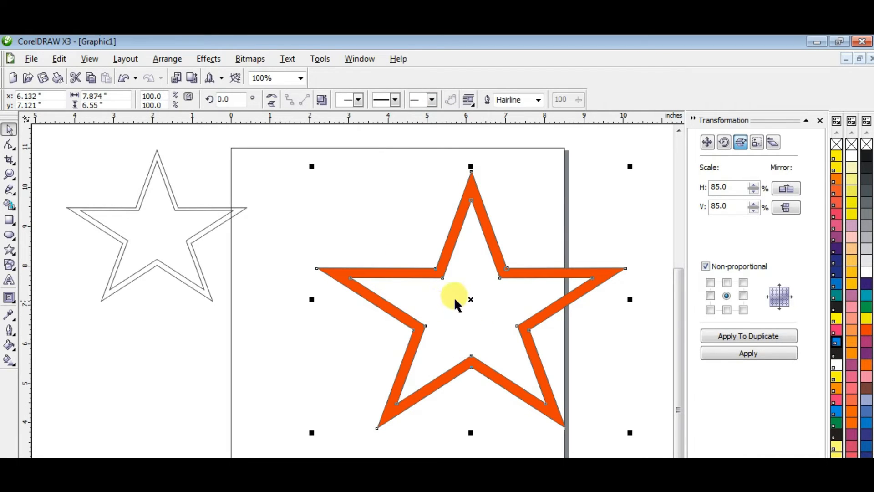
- Reposition the hollow orange-red star and shrink it to about 6.02 by 5.01 inches
left_click_drag(419, 275, 180, 232)
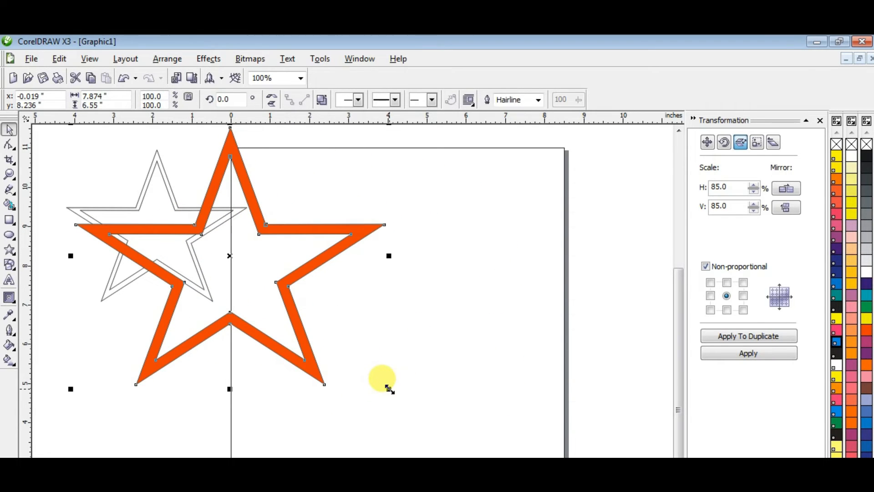
left_click_drag(389, 388, 316, 328)
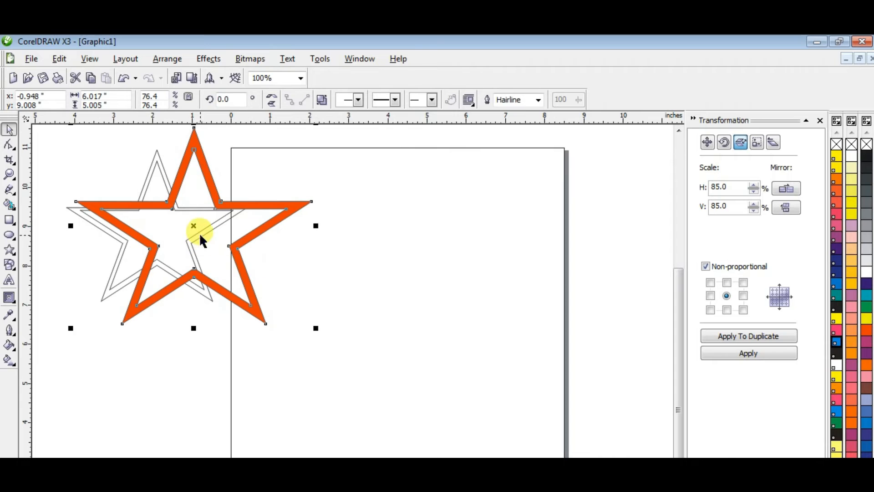
left_click_drag(231, 250, 400, 288)
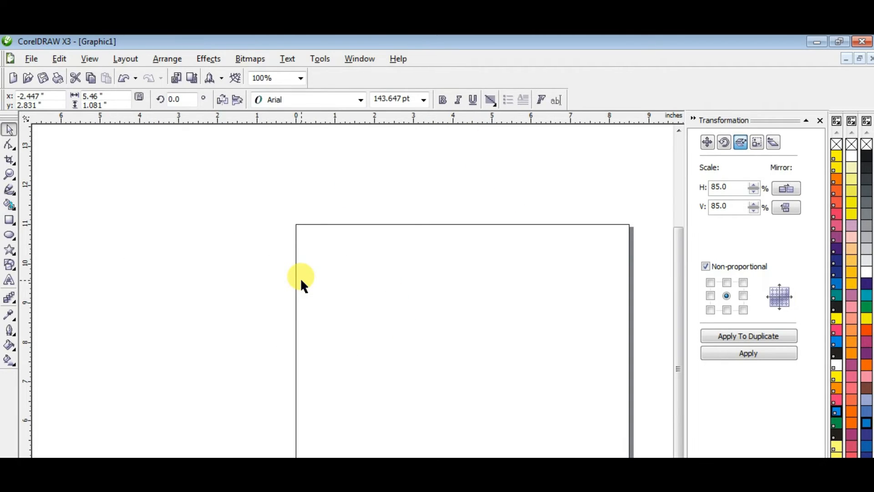
- Add two separate text objects, "Crome" above and left of the page's upper-left corner and "Crown" lower and farther left
left_click(12, 302)
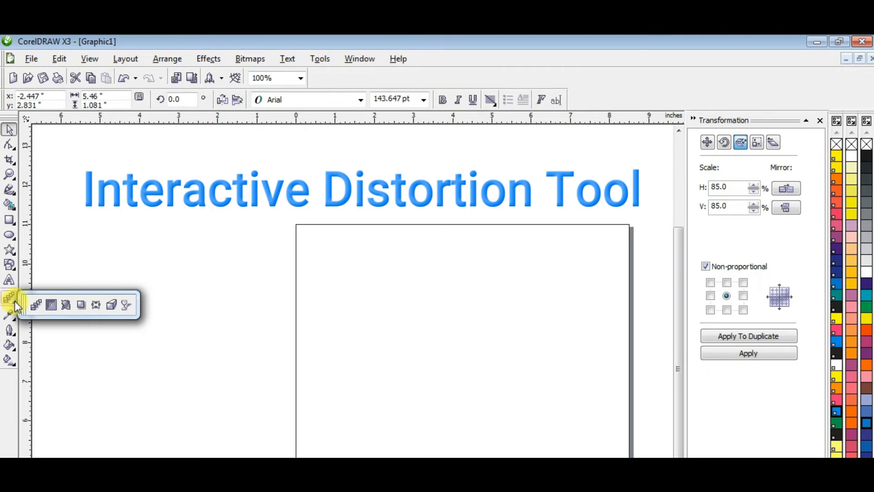
left_click(67, 306)
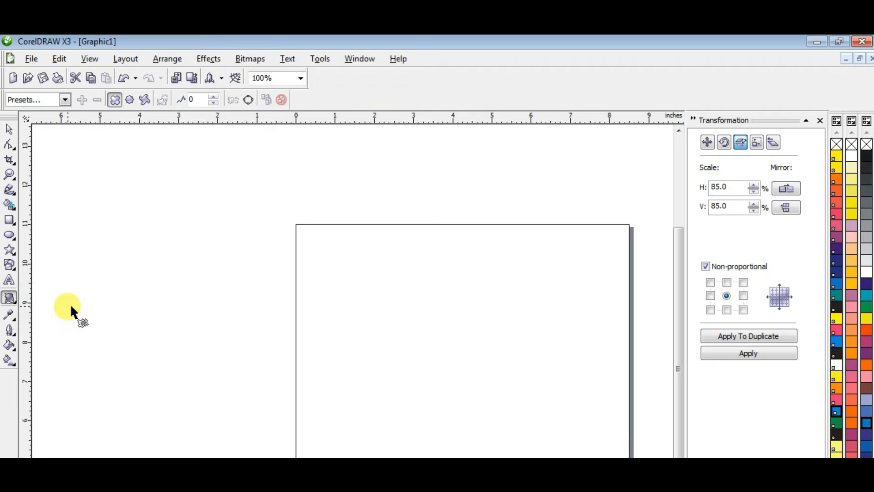
left_click(9, 286)
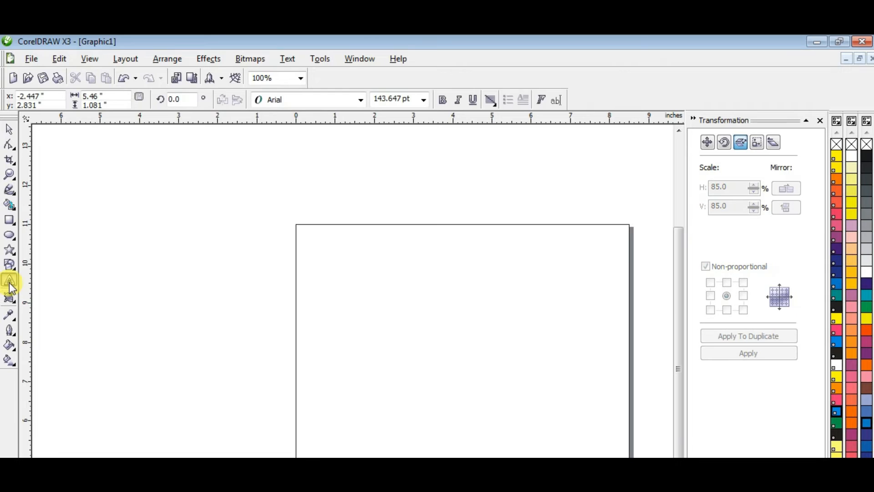
left_click(156, 203)
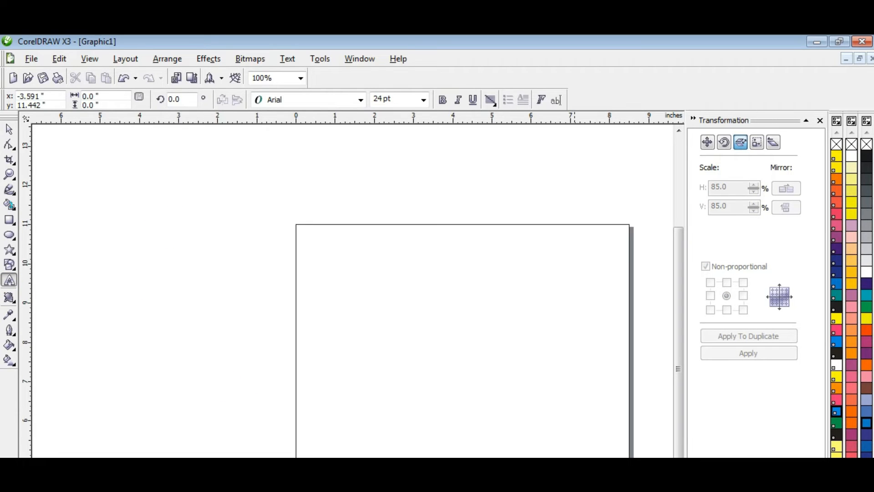
type("C")
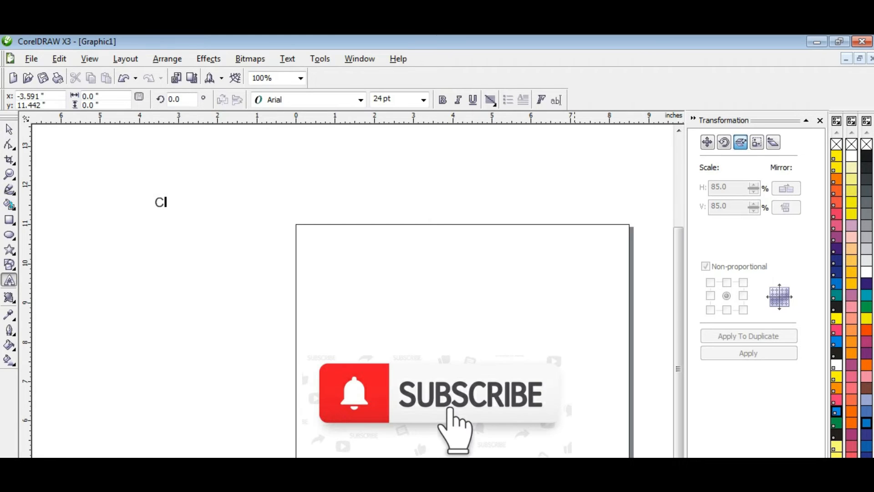
type("romel")
left_click(65, 278)
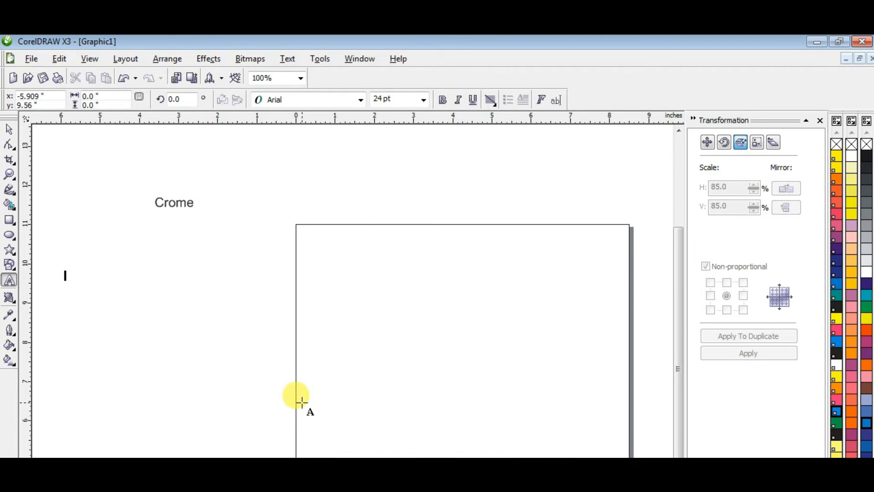
type("Cr")
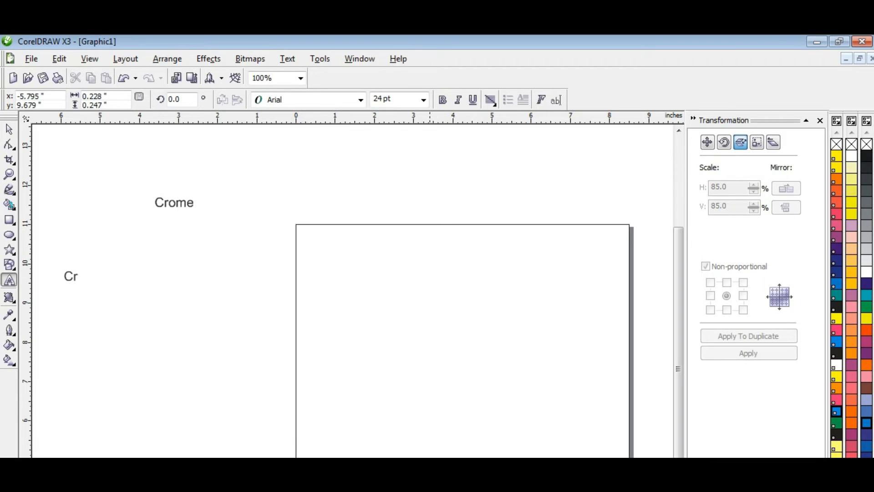
type("own")
left_click(10, 129)
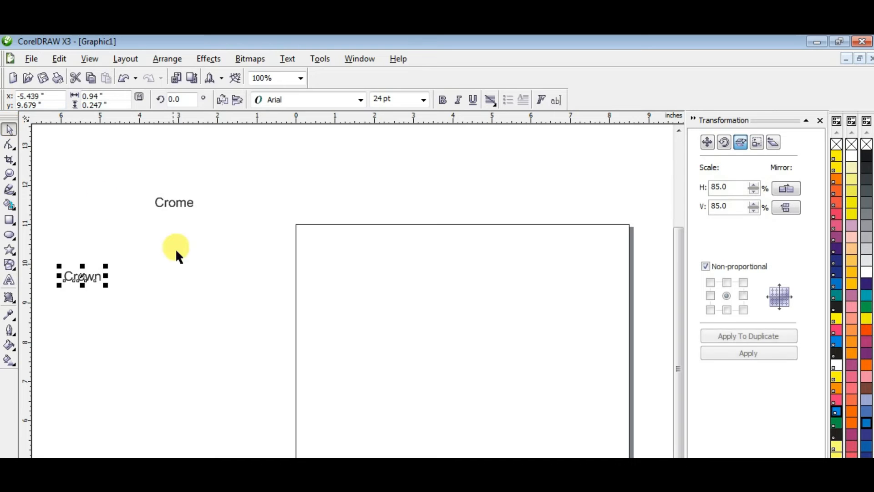
- Enlarge the "Crome" text to about 7.82 by 1.96 inches and place it across the page's upper-left corner
left_click(175, 206)
left_click_drag(191, 207, 467, 356)
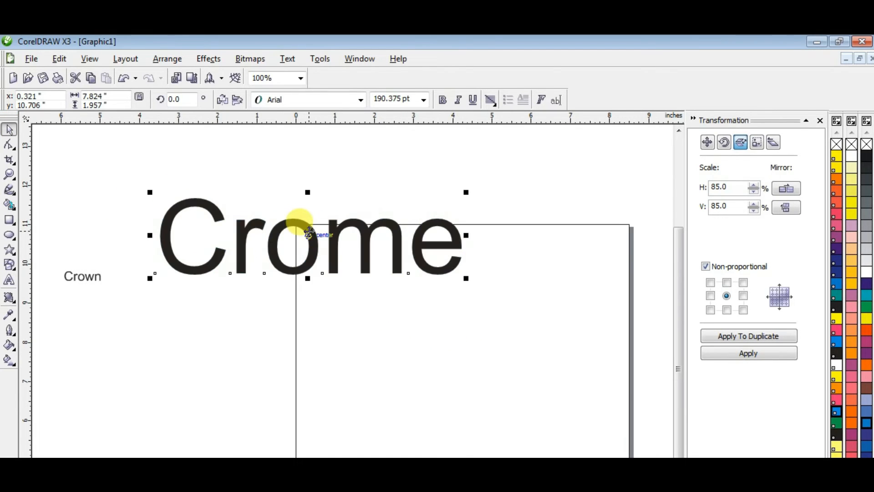
left_click_drag(310, 231, 329, 199)
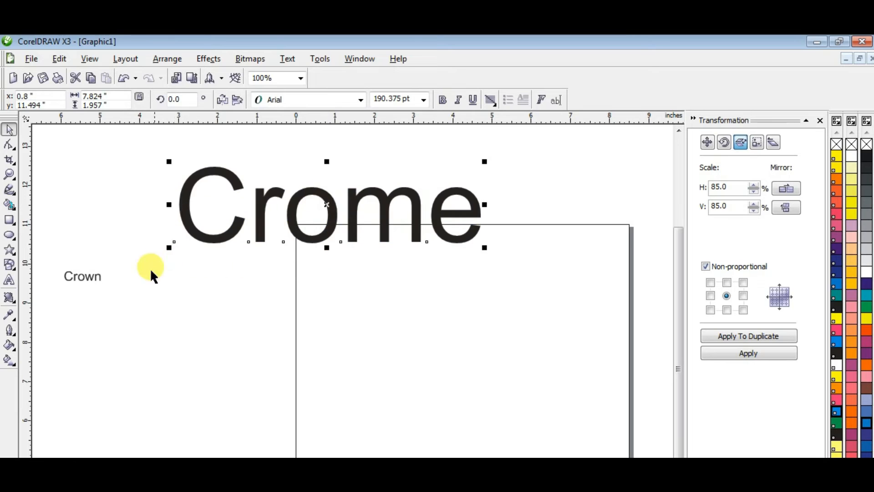
- Enlarge the "Crown" text to about 8.02 by 2.1 inches and line the two words up one below the other
left_click(90, 280)
left_click_drag(108, 283, 378, 417)
left_click_drag(185, 293, 315, 324)
left_click(227, 238)
left_click_drag(228, 237, 242, 249)
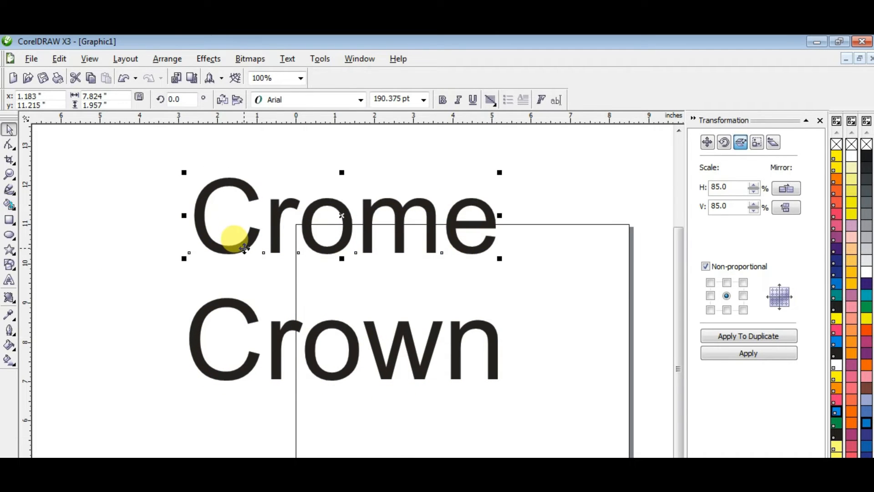
- Fill the "Crome" text with orange-red and the "Crown" text with blue
left_click(867, 330)
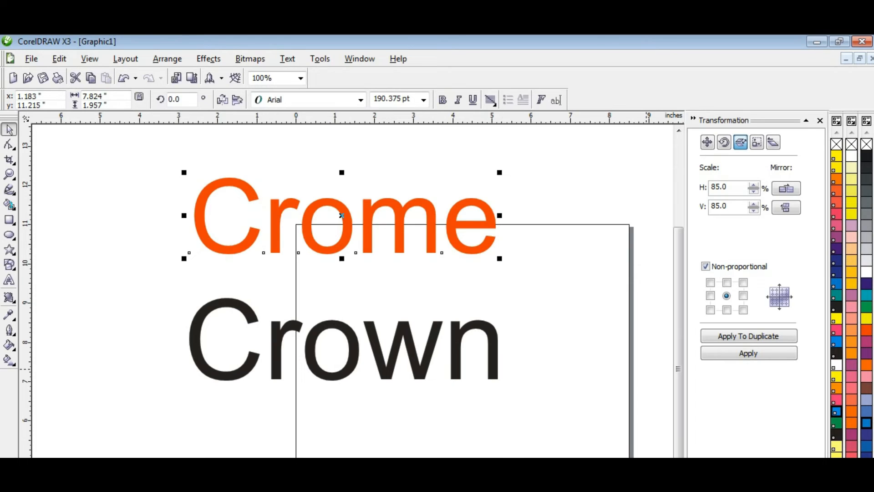
key("Tab")
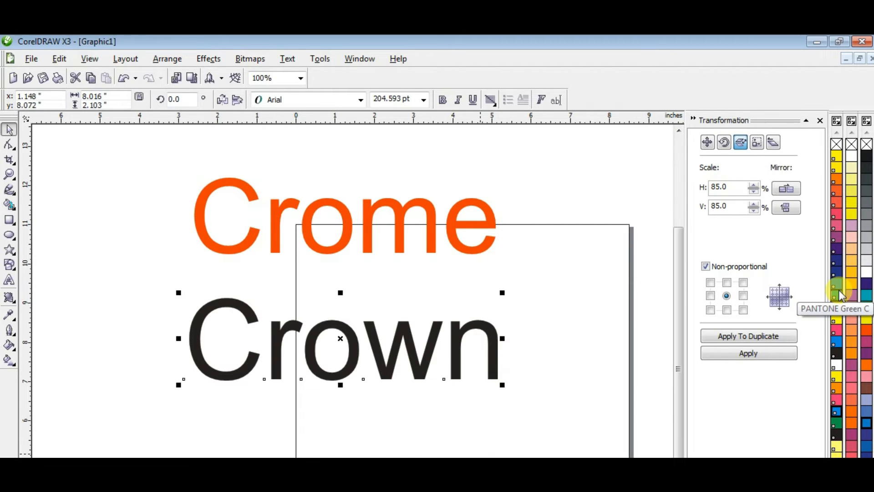
left_click(839, 295)
left_click(837, 284)
- Apply a push and pull distortion with an amplitude of 5 to the blue "Crown" text
left_click(9, 297)
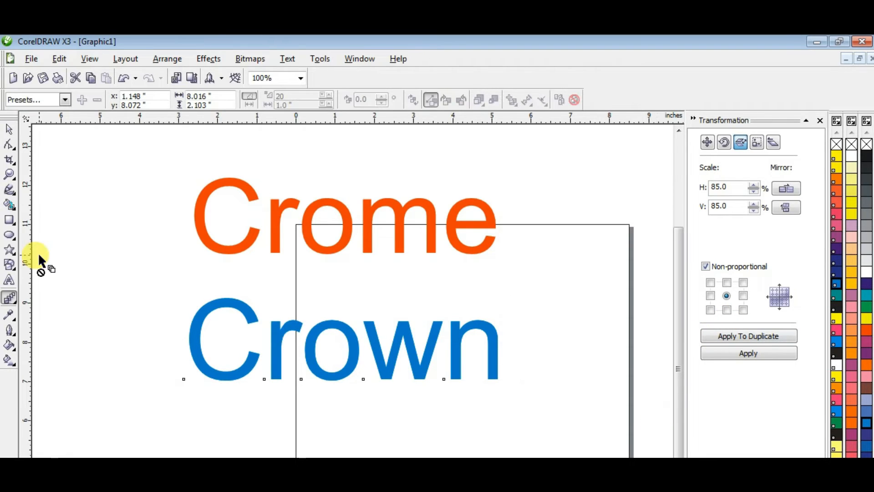
left_click(9, 298)
left_click(63, 306)
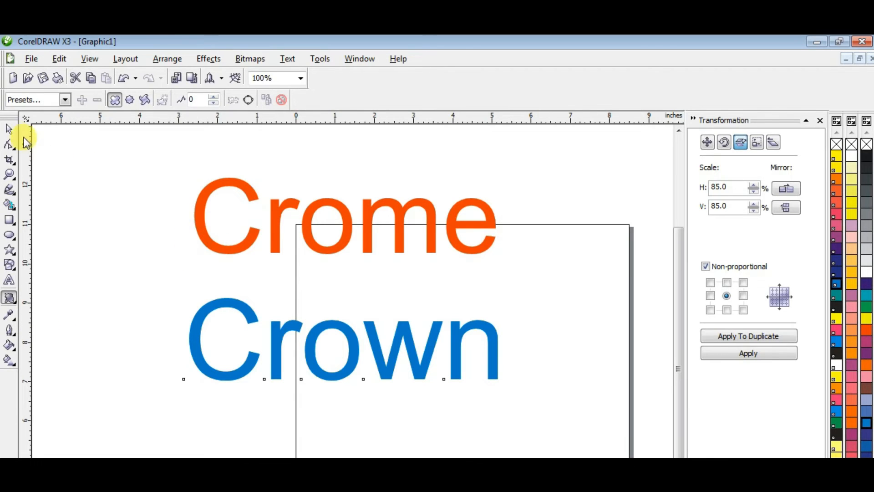
key("space")
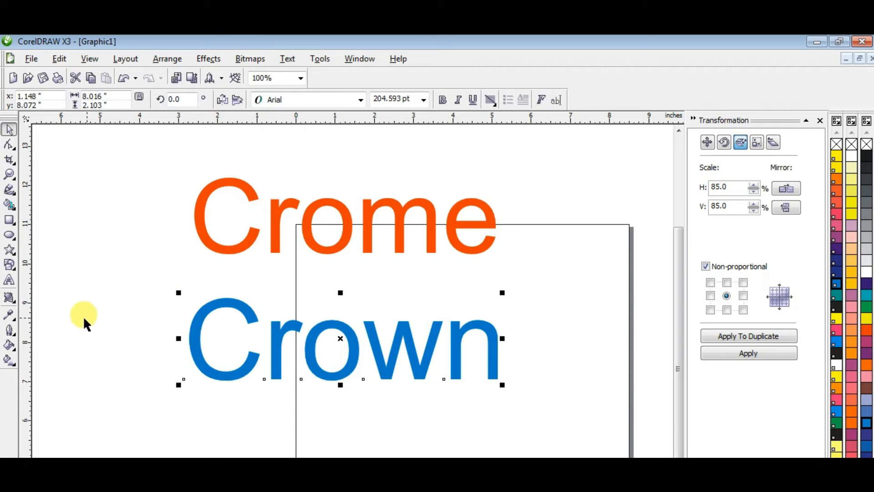
left_click(13, 301)
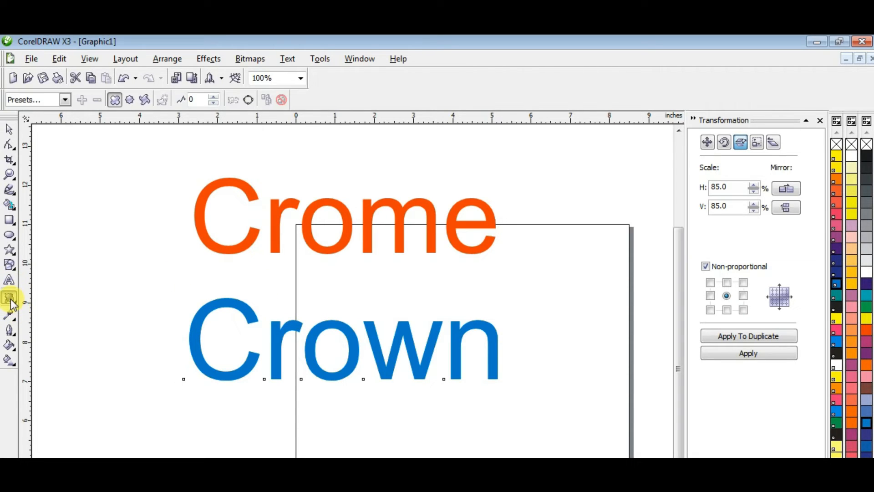
left_click(115, 100)
double_click(187, 100)
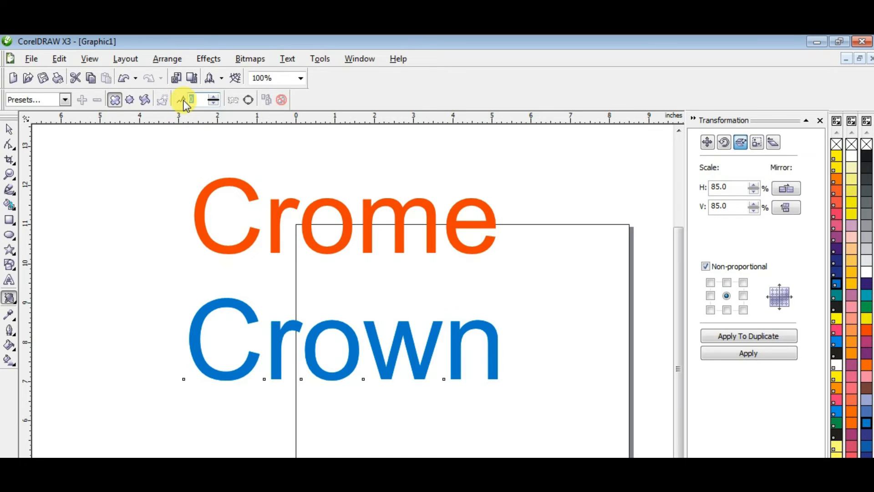
type("5")
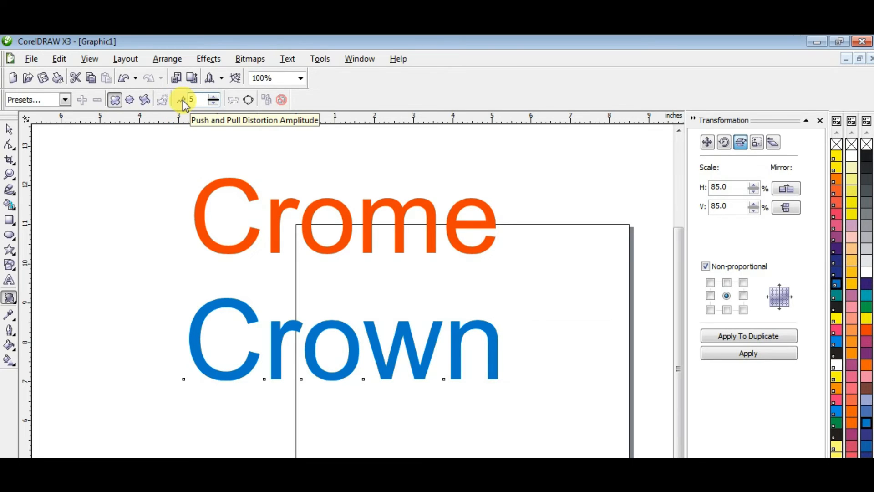
key("Return")
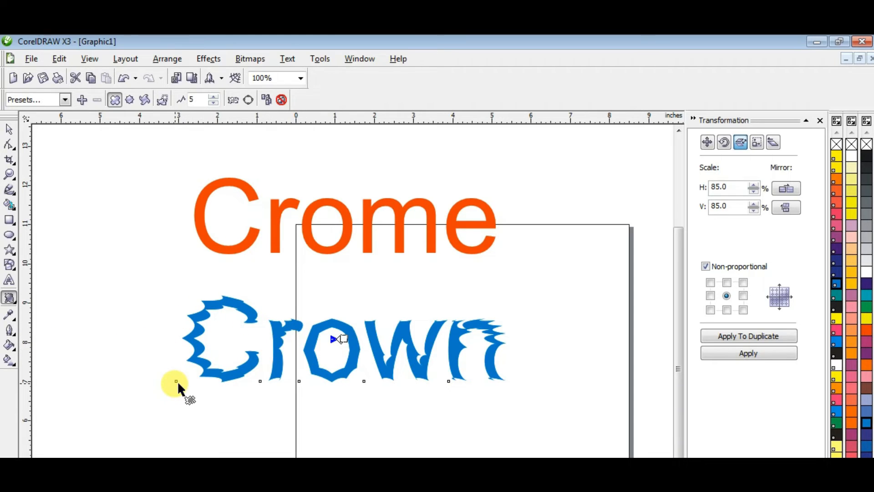
- Apply a push and pull distortion with an amplitude of -5 to the orange-red "Crome" text
key("space")
left_click(233, 251)
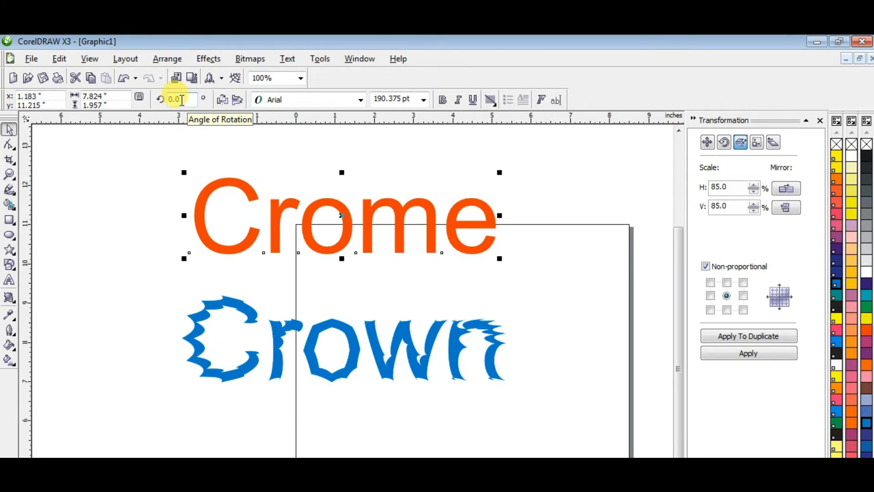
left_click(10, 301)
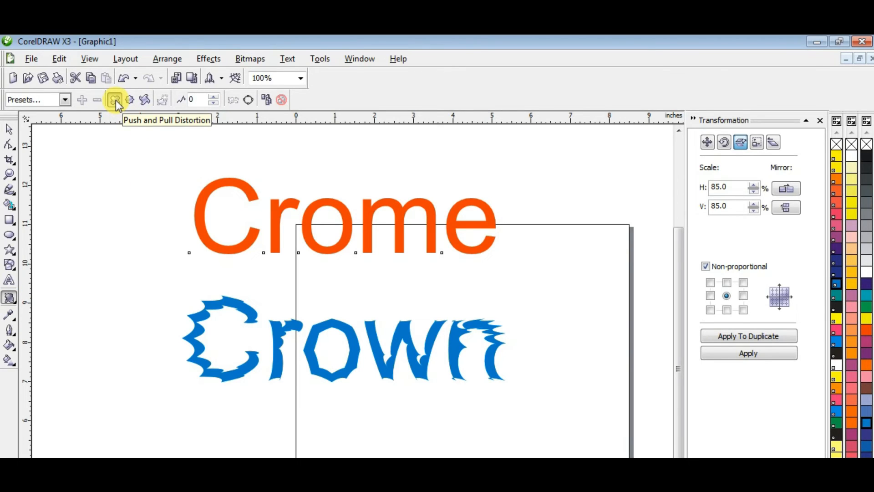
left_click(183, 101)
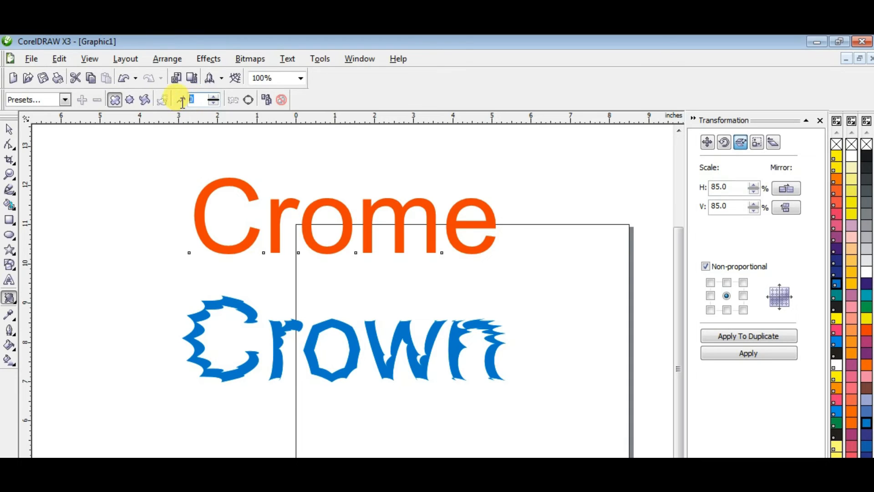
type("-5")
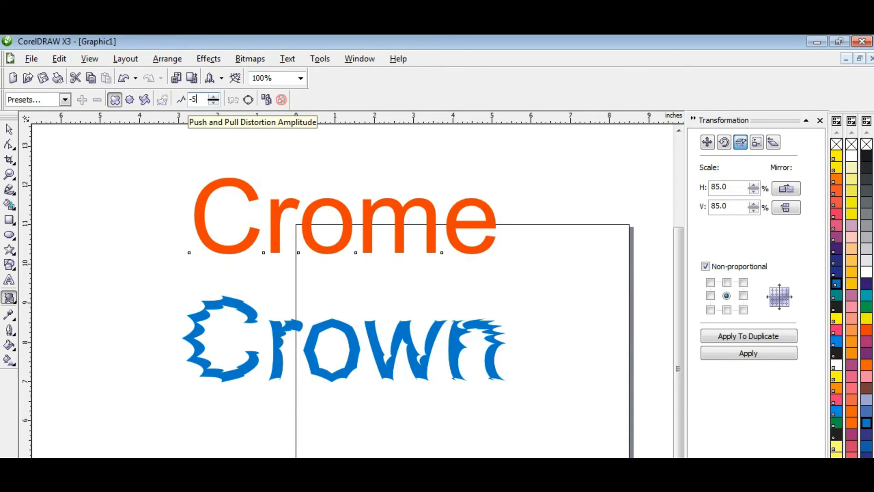
key("Return")
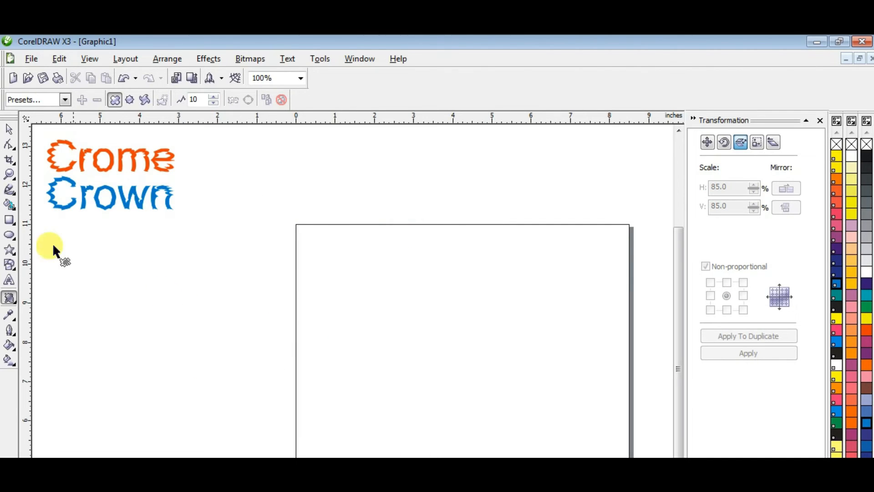
- Draw a five-pointed star about 4.44 by 3.66 inches across the page's upper-left corner and fill it with orange-red
left_click(10, 250)
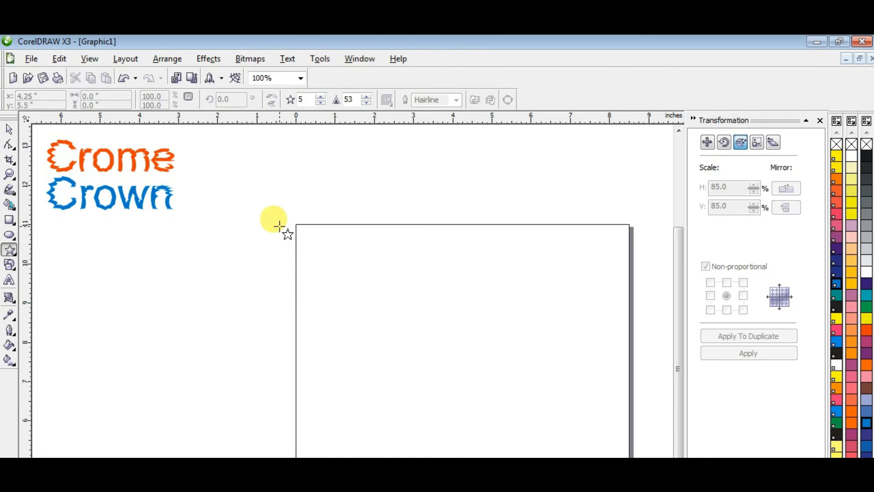
left_click_drag(274, 217, 455, 367)
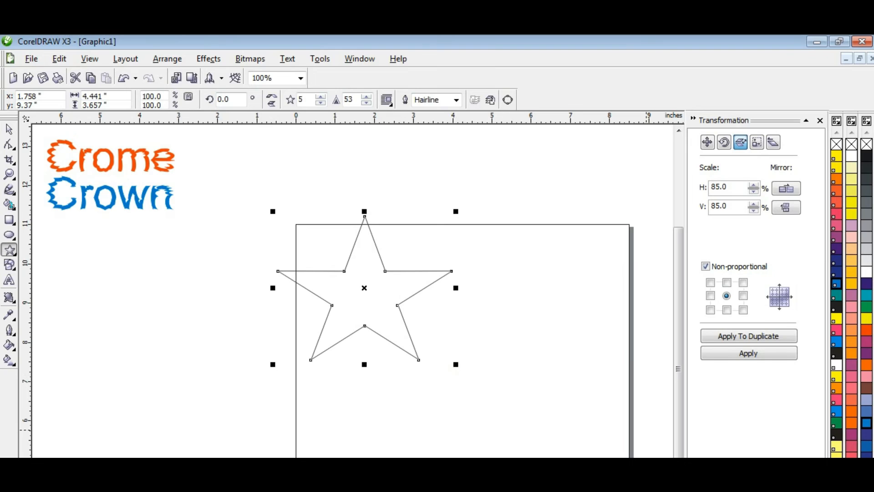
left_click(852, 430)
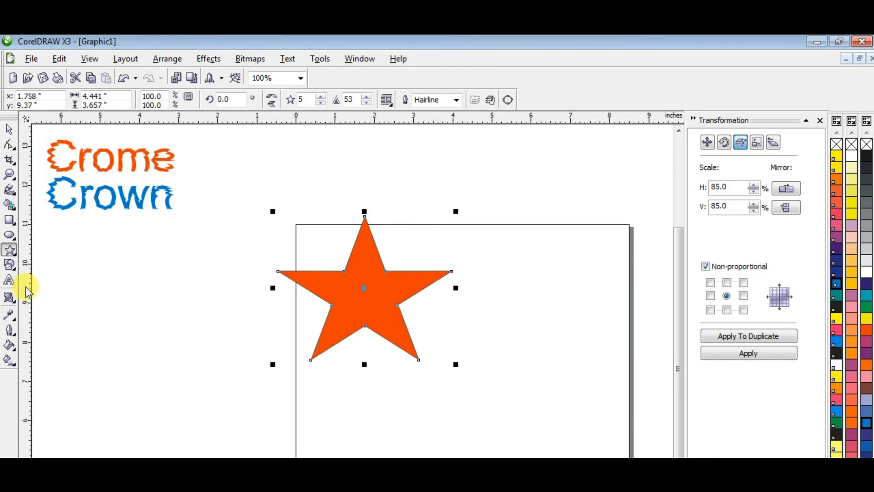
- Try freehand push and pull distortions on the star with amplitudes of about -78 and 84, undoing each one
left_click(9, 298)
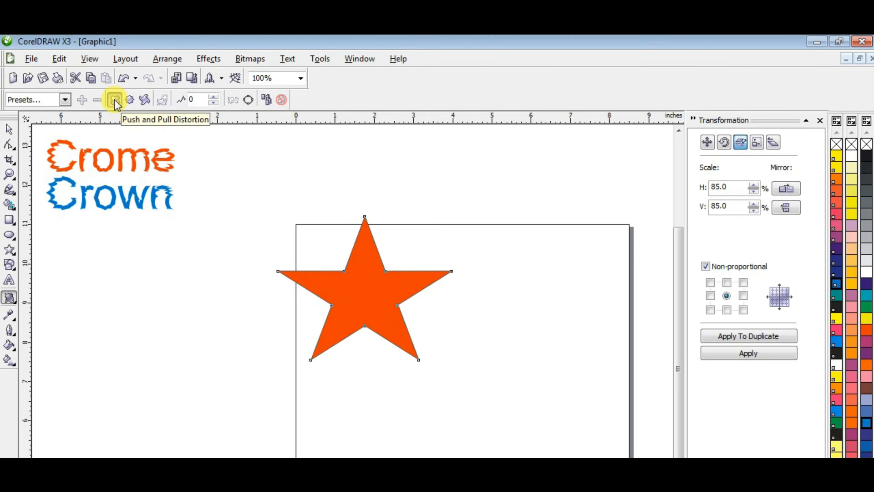
left_click_drag(364, 296, 319, 236)
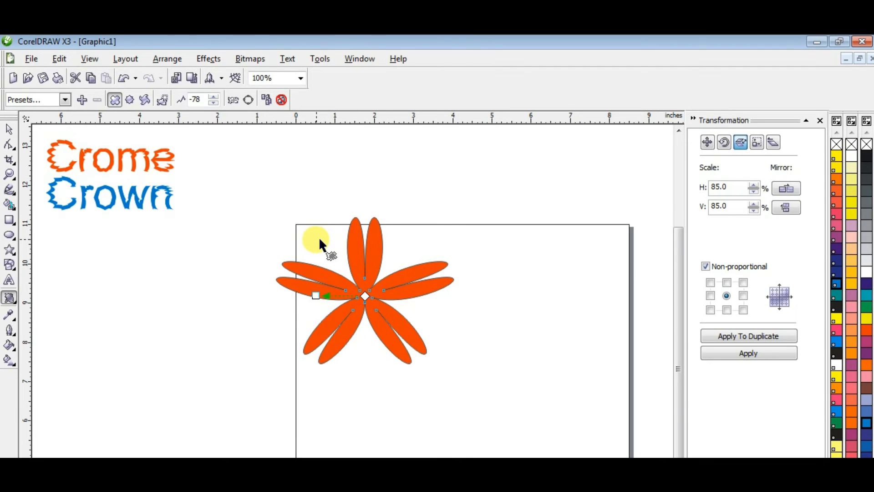
key("ctrl+z")
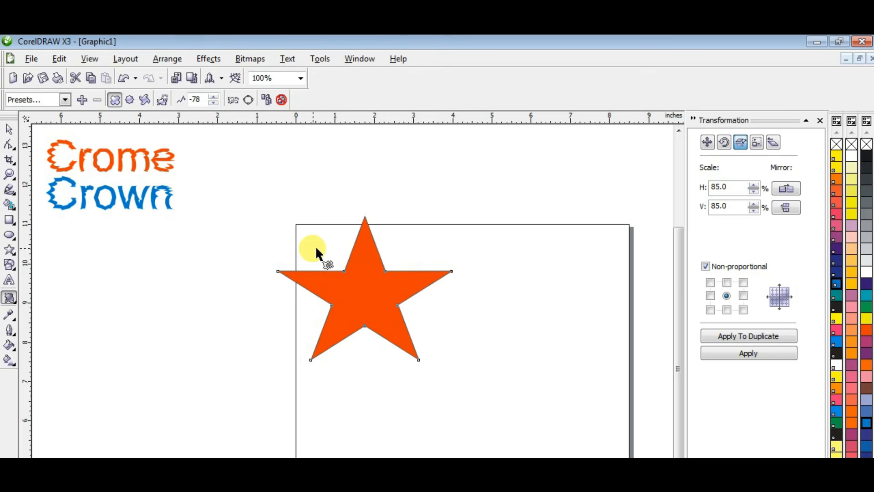
left_click_drag(372, 280, 428, 320)
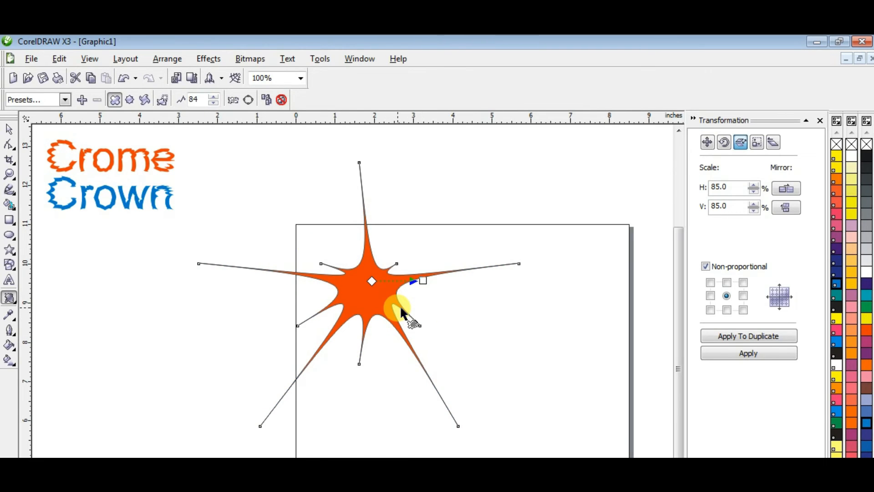
key("ctrl+z")
- Try further push and pull distortions from near the star's centre, ending at about -21, and undo them all
left_click_drag(378, 291, 336, 276)
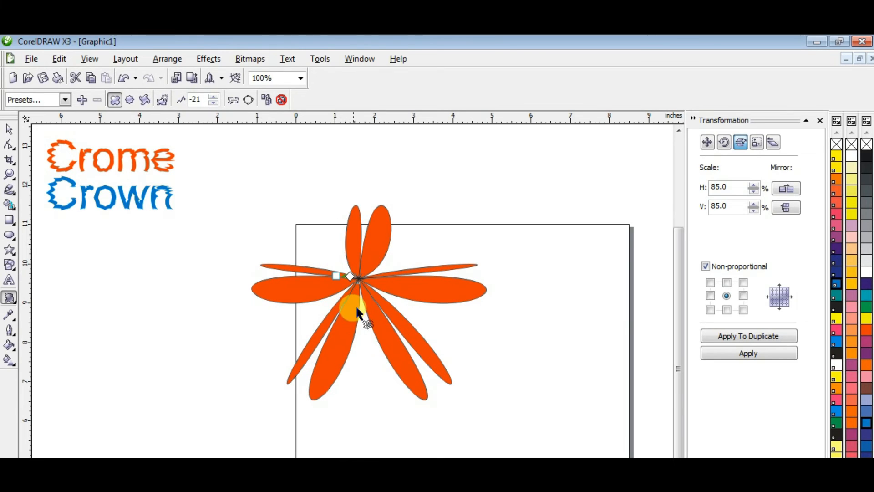
key("ctrl+z")
key("ctrl+z")
key("ctrl+z")
key("ctrl+z")
key("ctrl+z")
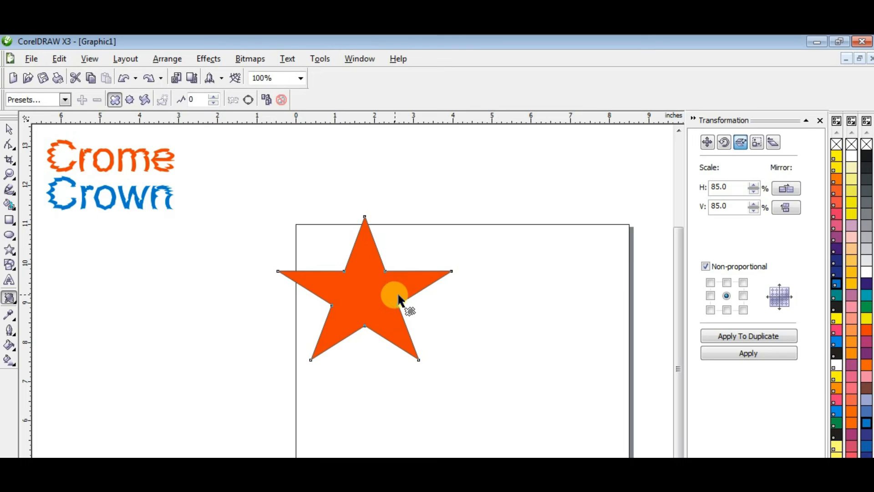
- Try a zipper distortion on the star with an amplitude of about 55 and a frequency of 5, and undo it
left_click(130, 101)
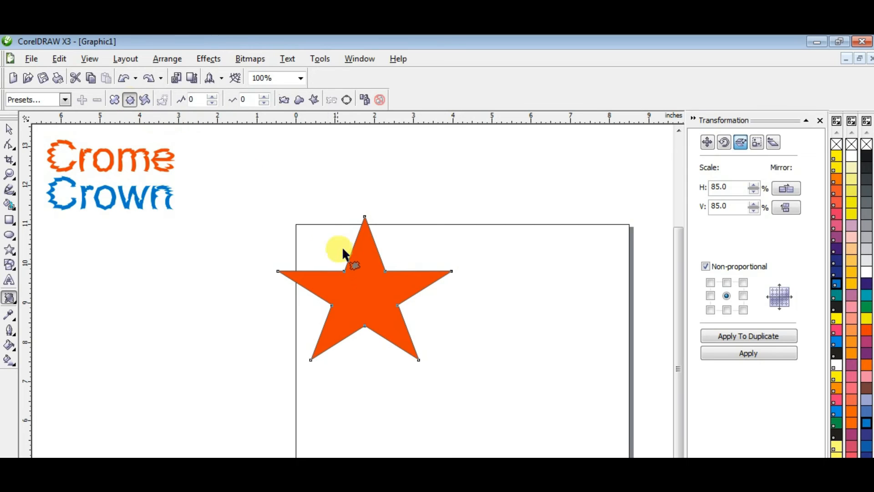
left_click_drag(363, 294, 392, 336)
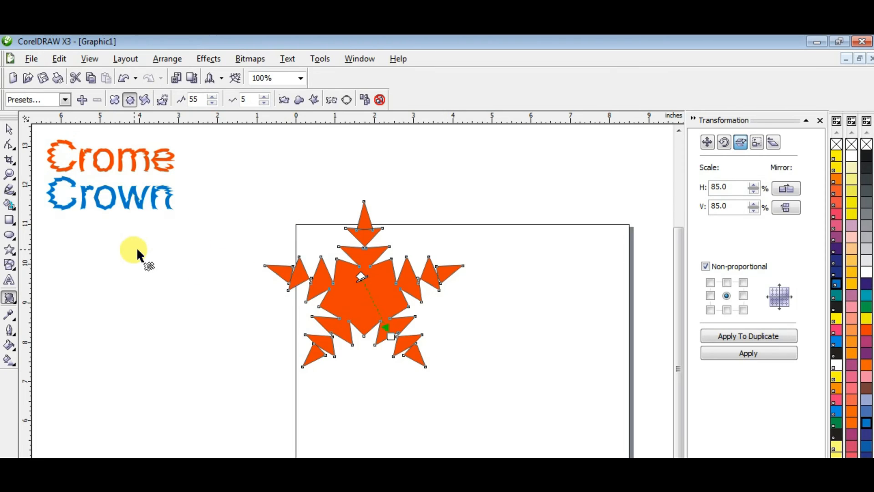
key("ctrl+z")
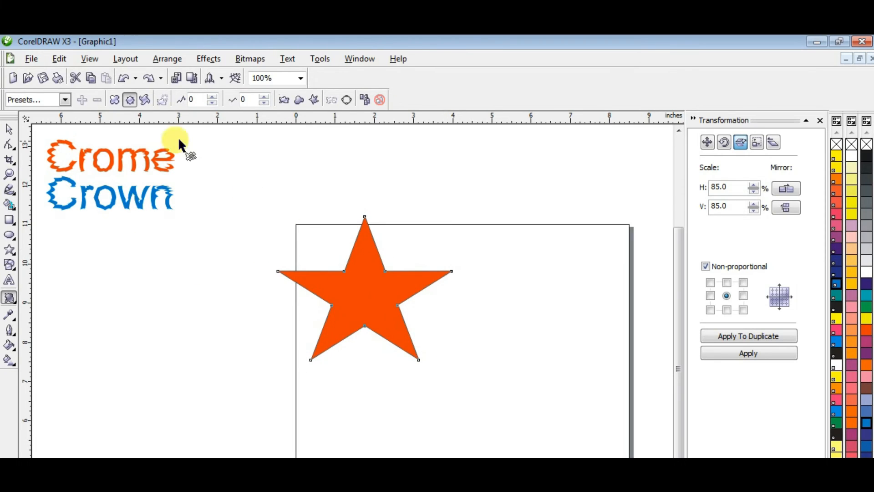
- Try a counterclockwise twister distortion of about 57 degrees on the star and a stronger clockwise one, undoing both
left_click(146, 105)
left_click_drag(345, 289, 362, 276)
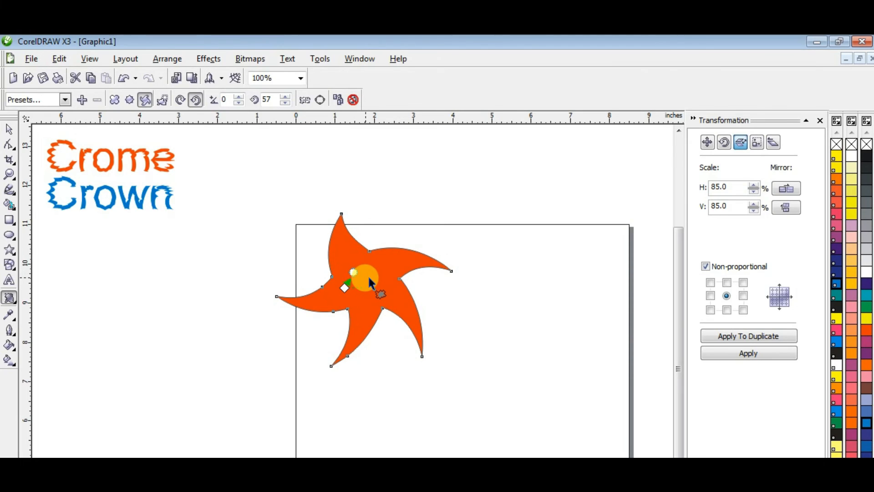
key("ctrl+z")
left_click_drag(378, 282, 351, 245)
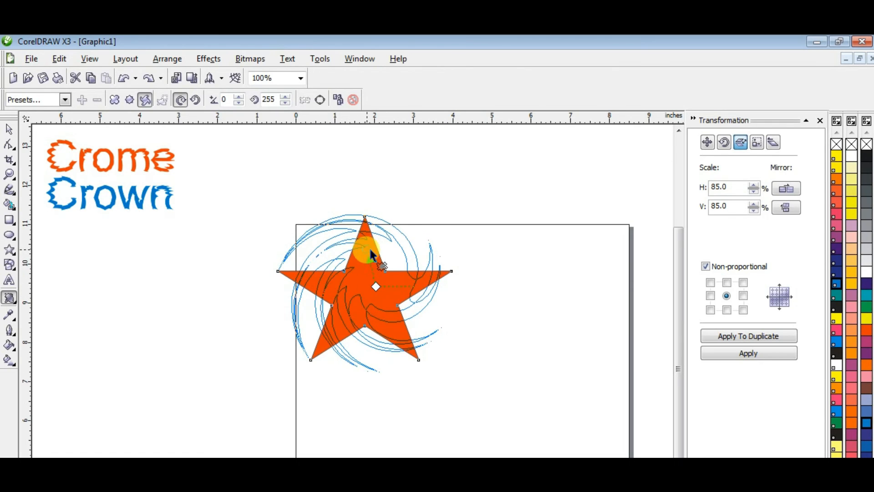
key("ctrl+z")
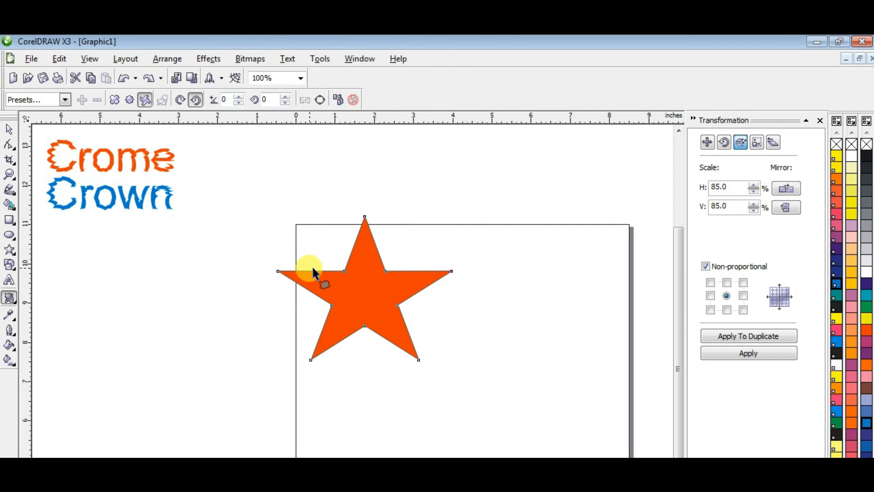
- Try more twister distortions on the star by swirling around points near its centre, including a clockwise one of about 186 degrees
left_click_drag(351, 289, 372, 396)
left_click_drag(367, 317, 255, 302)
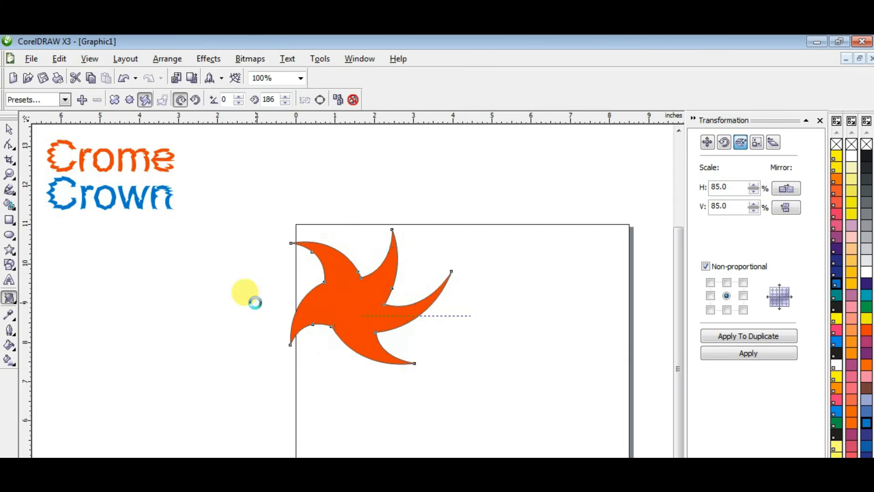
left_click_drag(373, 307, 298, 311)
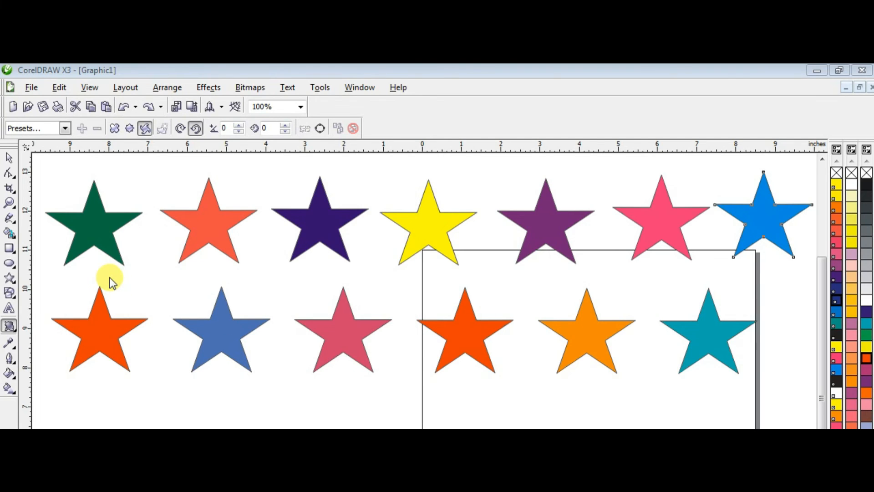
- Apply the Push-Pull 1 distortion preset to the dark green star in the upper row
left_click(100, 225)
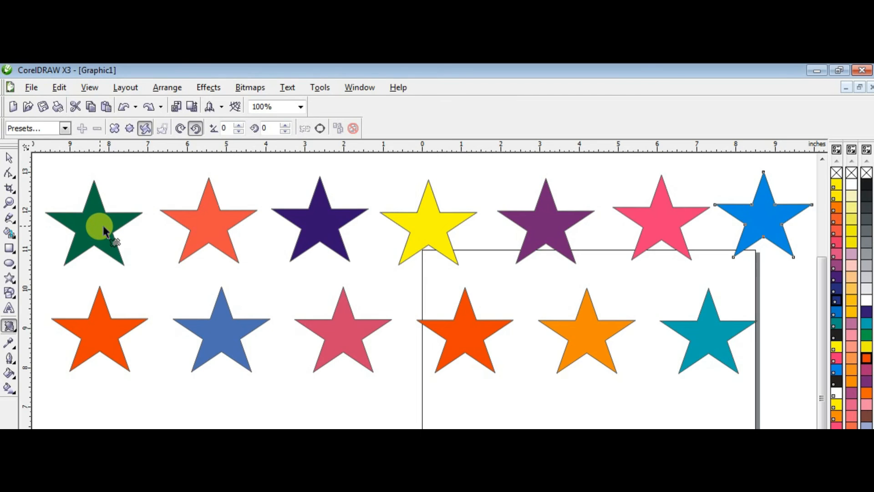
left_click(8, 159)
left_click(78, 225)
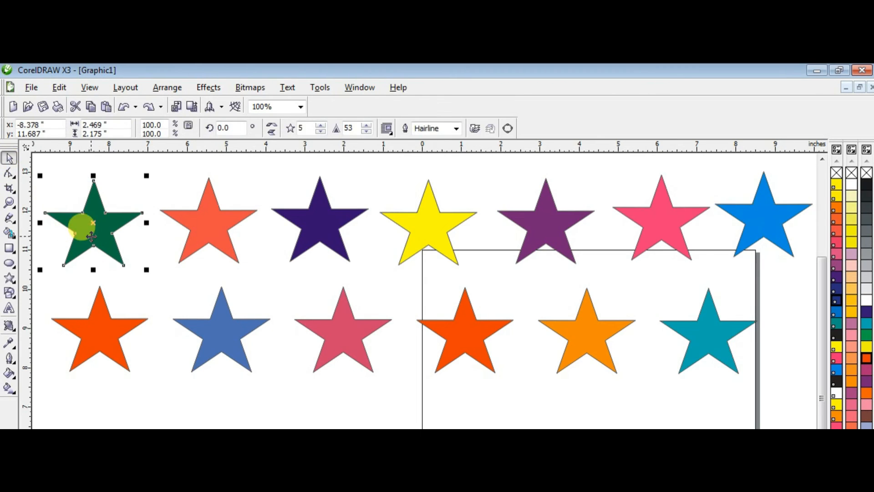
left_click(9, 327)
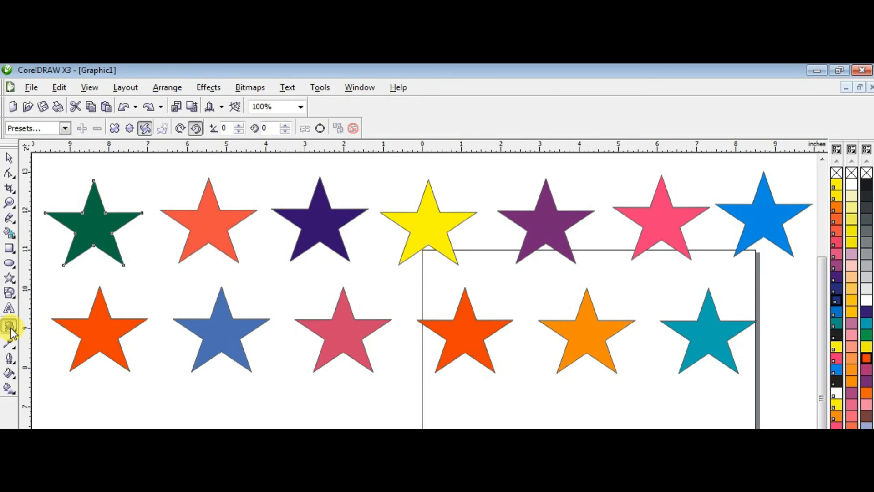
left_click(66, 128)
left_click(49, 144)
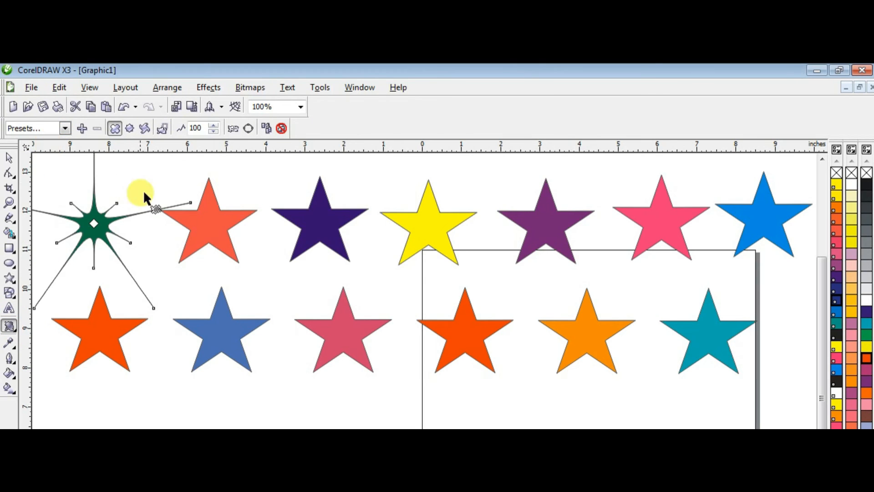
- Apply the Push-Pull 2 distortion preset to the coral star beside the green one
left_click(203, 226)
left_click(65, 128)
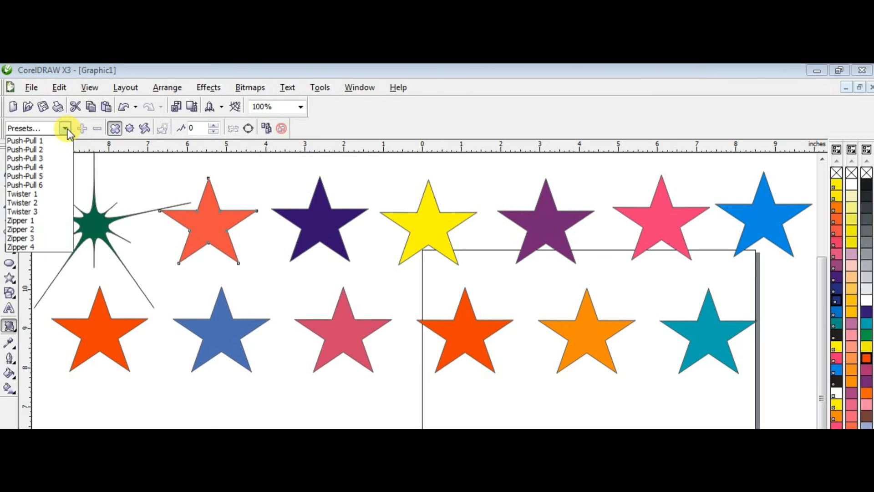
left_click(41, 149)
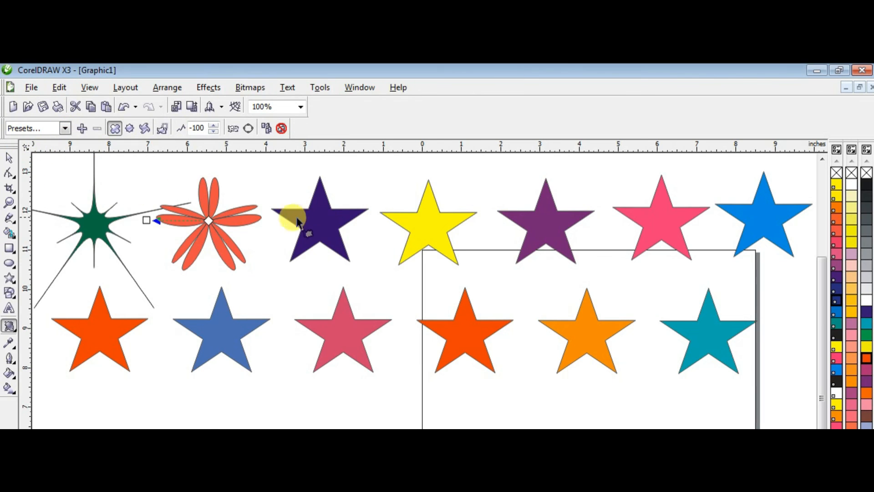
- Apply the Push-Pull 3 distortion preset to the dark indigo star in the upper row
left_click(311, 223)
left_click(65, 128)
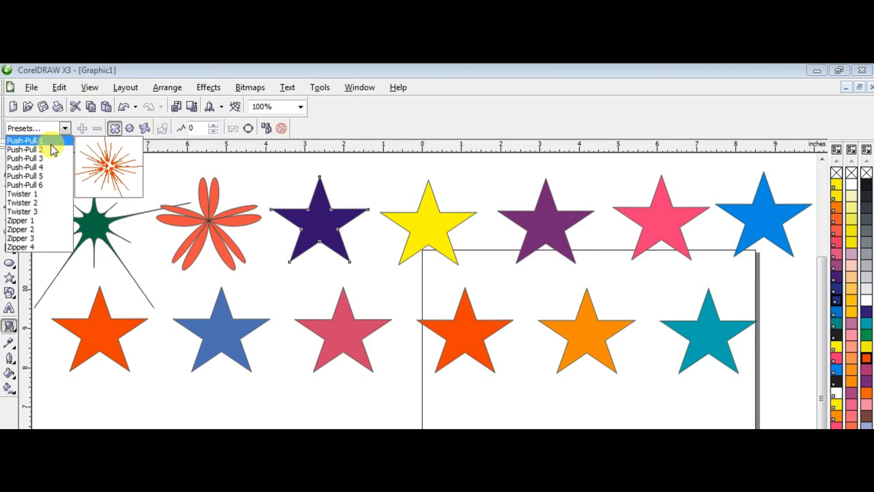
left_click(45, 156)
- Apply the Push-Pull 4 distortion preset to the yellow star in the upper row
left_click(415, 236)
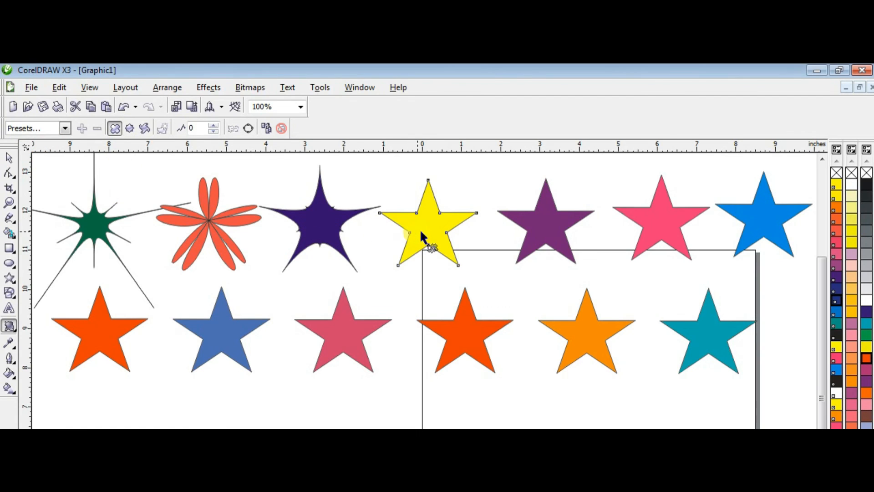
left_click(65, 129)
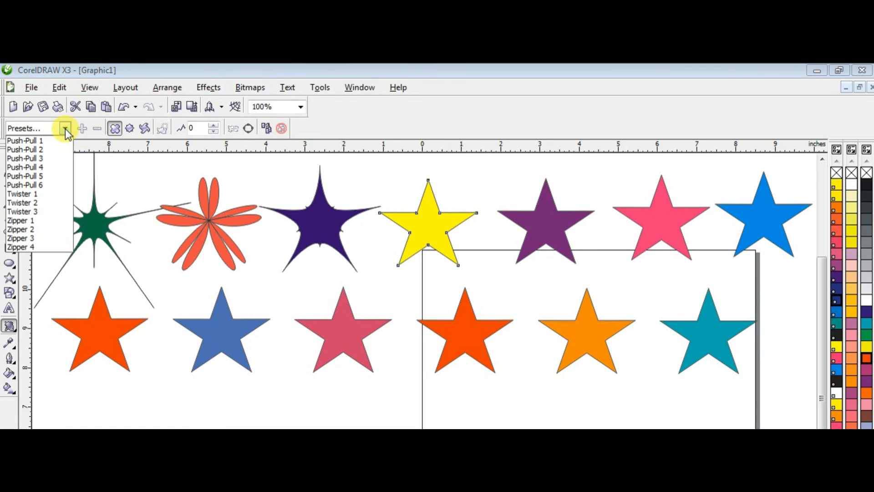
left_click(46, 167)
- Apply the Push-Pull 5 distortion preset to the purple star beside the yellow one
left_click(524, 235)
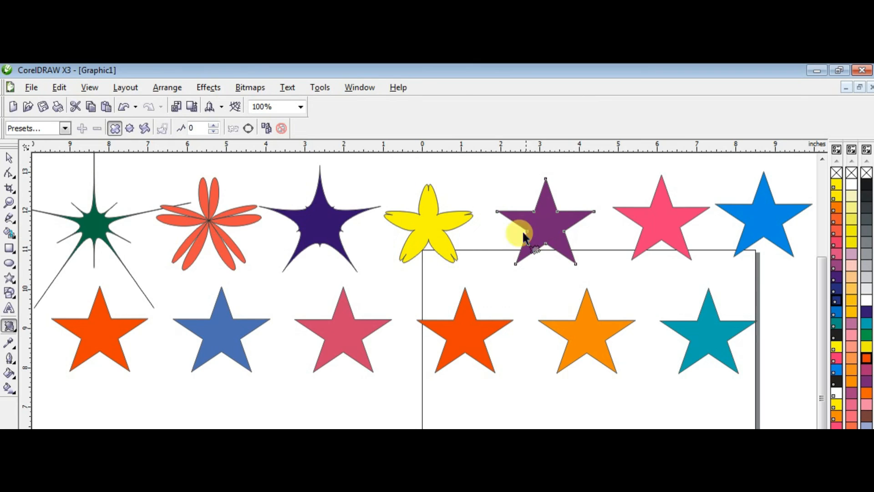
left_click(65, 129)
left_click(47, 175)
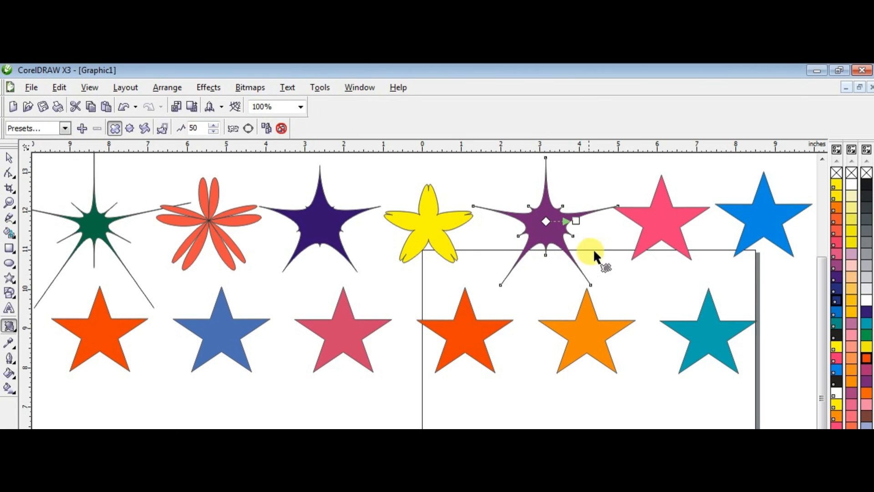
- Apply the Push-Pull 6 distortion preset to the pink star in the upper row
left_click(646, 224)
left_click(64, 129)
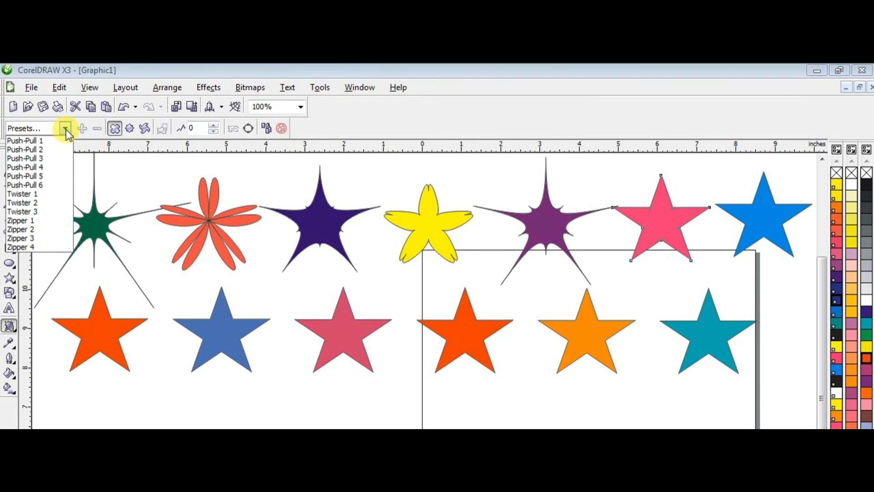
left_click(42, 184)
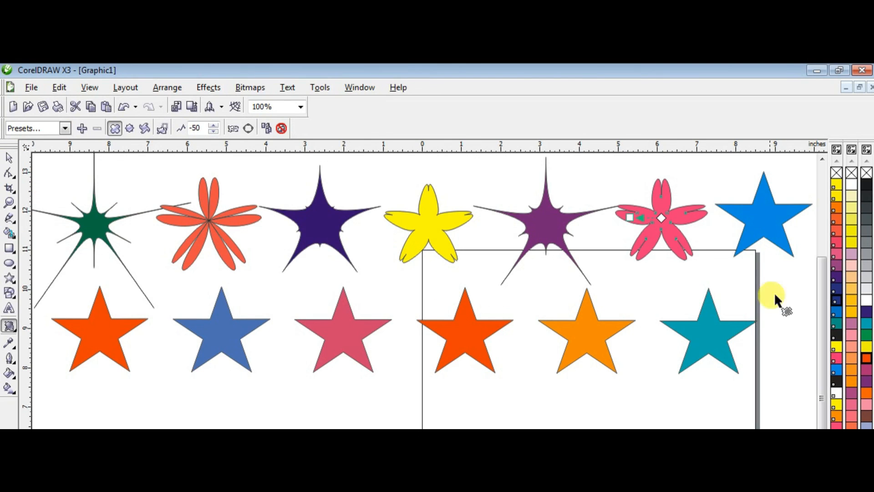
- Apply the Twister 1 distortion preset to the bright blue star at the end of the upper row
left_click(759, 245)
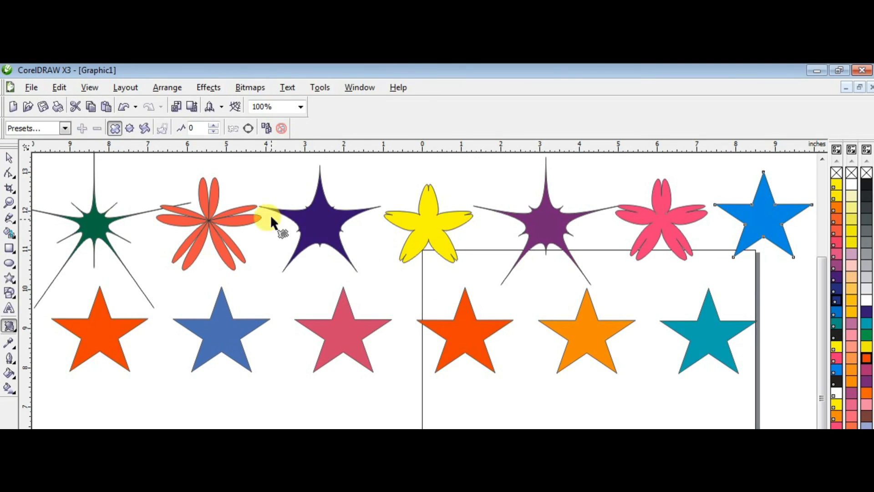
left_click(64, 129)
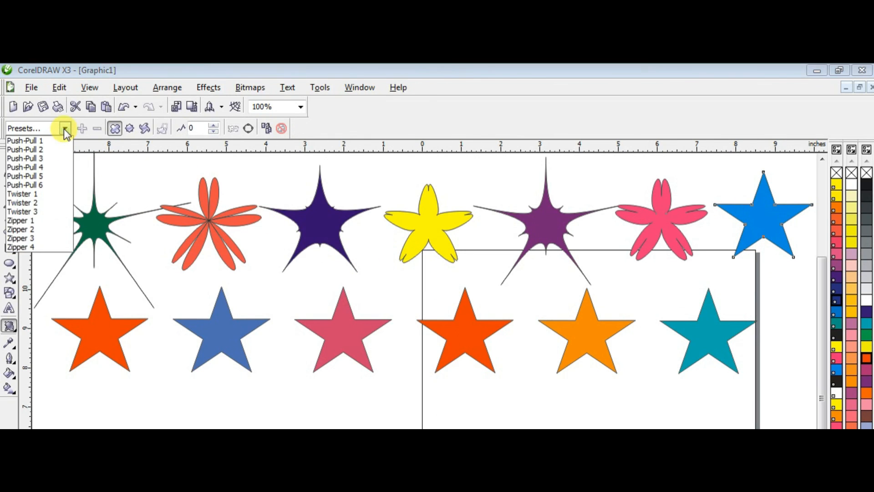
left_click(37, 192)
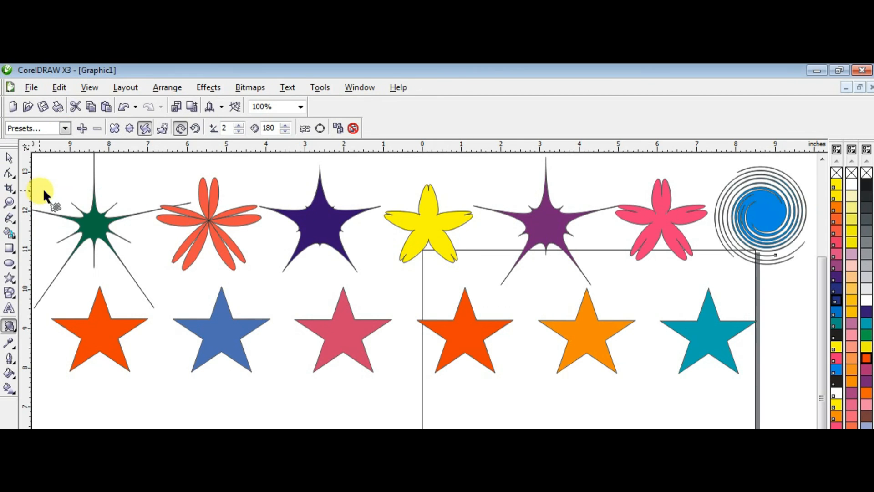
- Apply the Twister 2 distortion preset to the first orange-red star in the lower row
left_click(108, 323)
left_click(65, 128)
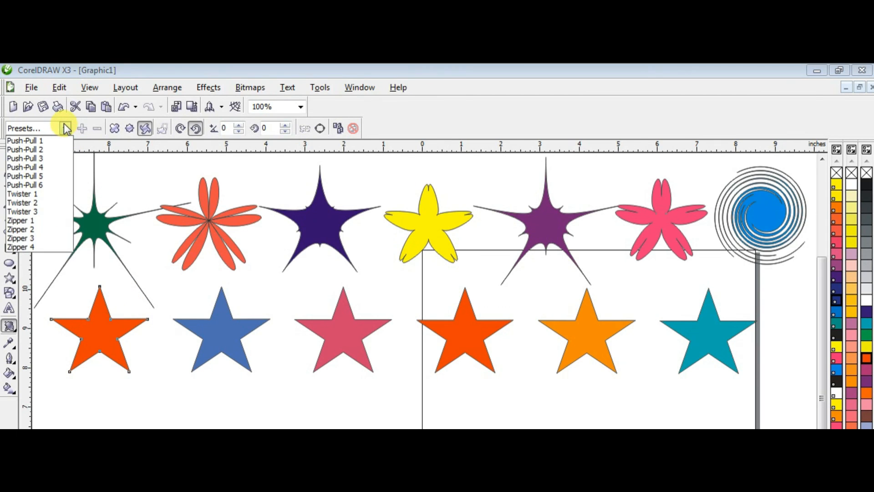
left_click(37, 201)
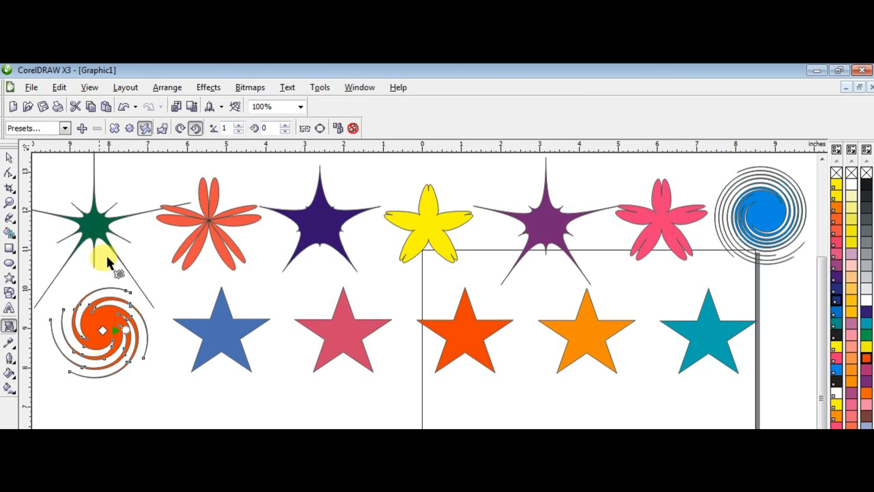
- Apply the Twister 3 distortion preset to the medium blue star in the lower row
left_click(216, 338)
left_click(64, 129)
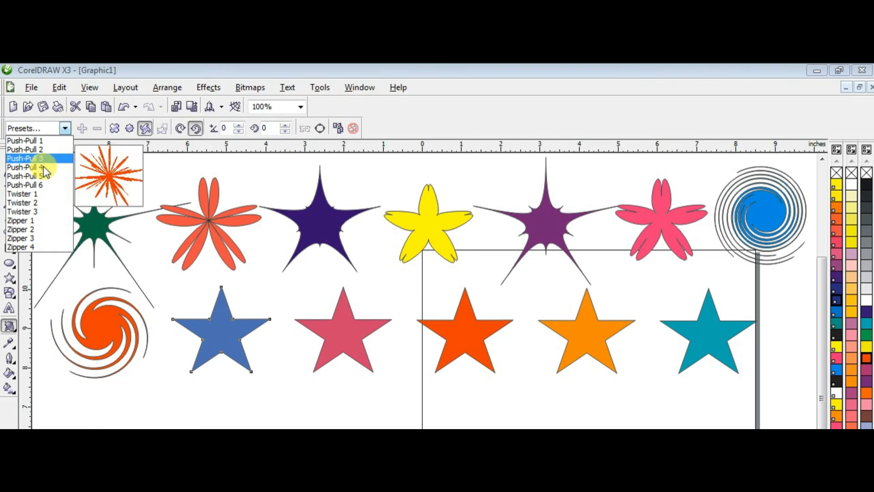
left_click(42, 211)
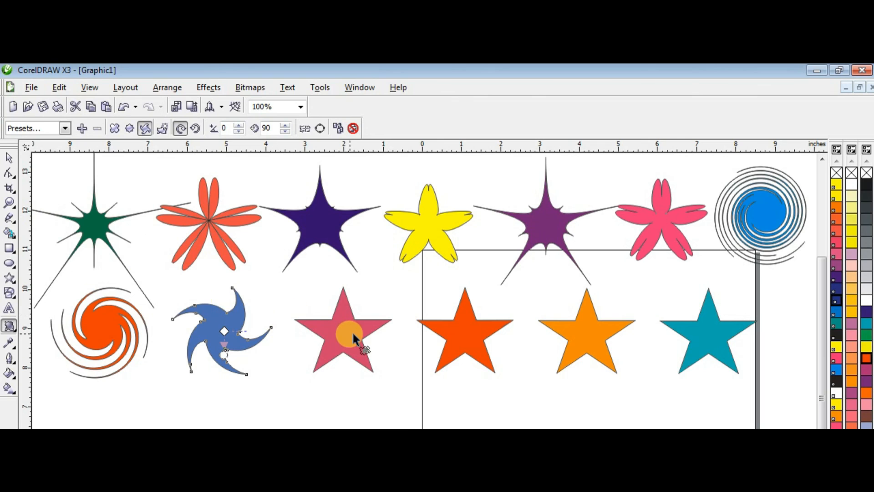
- Apply the Zipper 1 distortion preset to the rose-coloured star in the lower row
left_click(353, 334)
left_click(67, 131)
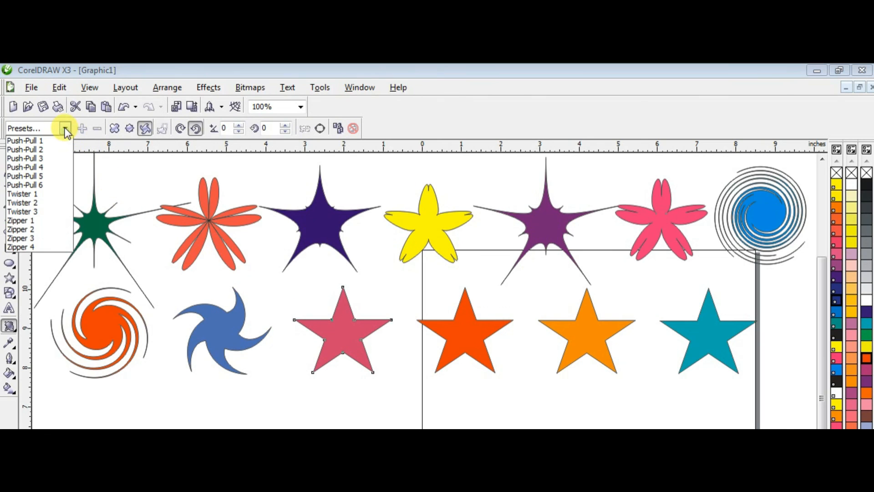
left_click(36, 221)
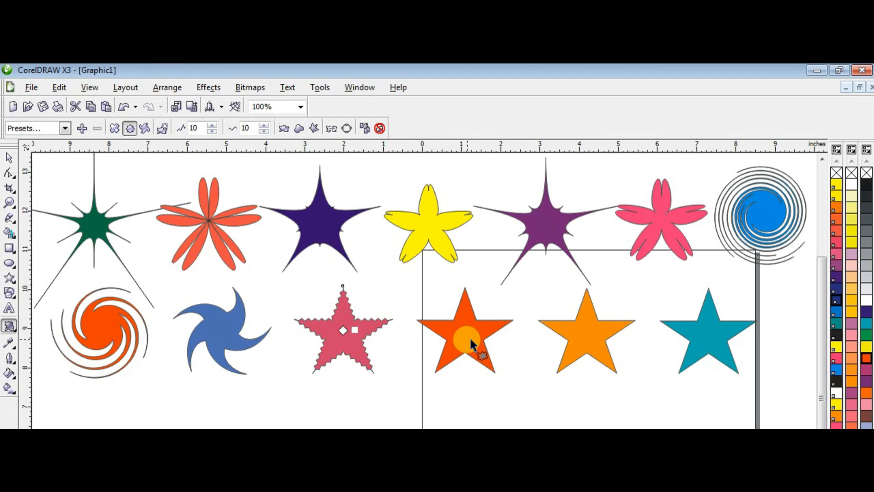
- Apply the Zipper 2 distortion preset to the second orange-red star in the lower row, beside the rose one
left_click(469, 337)
left_click(67, 127)
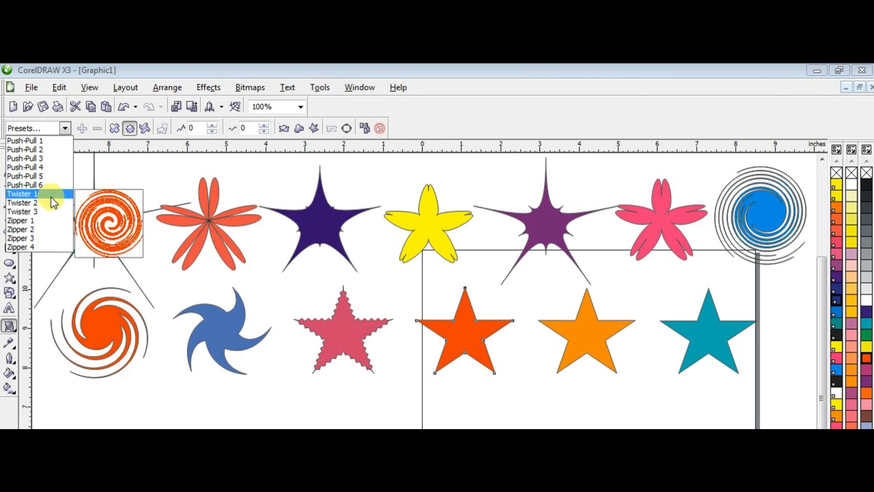
left_click(37, 229)
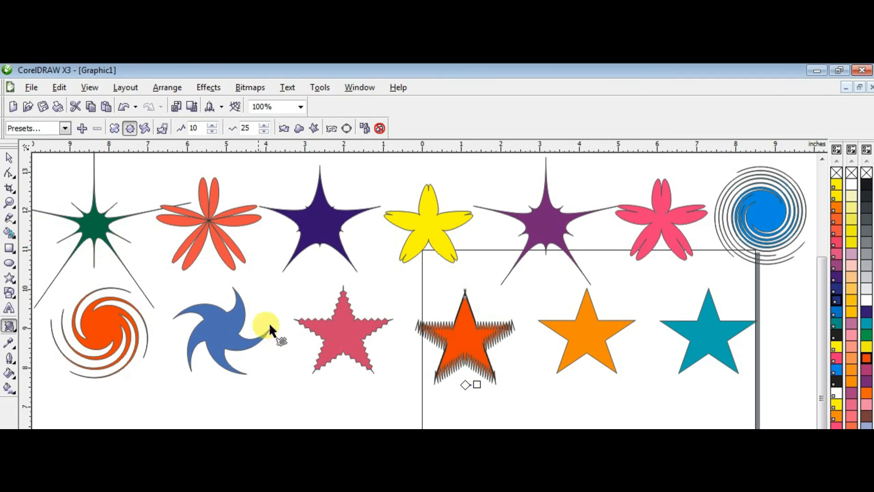
- Apply the Zipper 3 distortion preset to the light orange star in the lower row
left_click(582, 359)
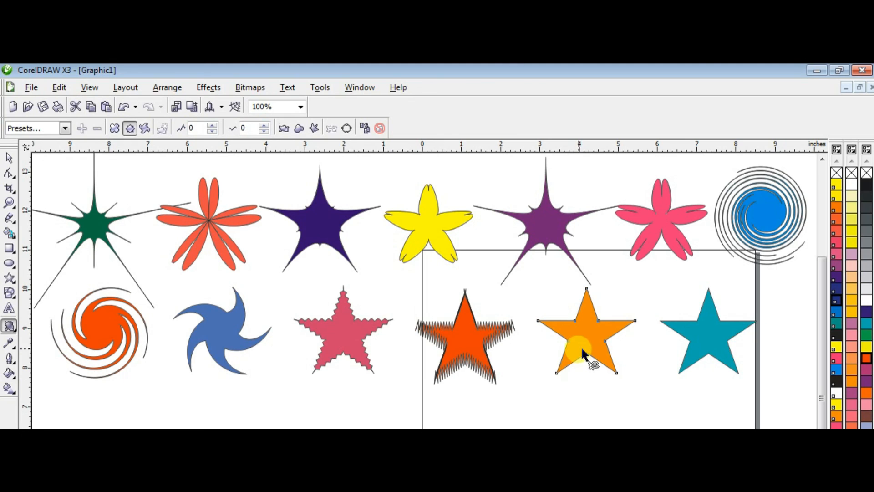
left_click(64, 129)
left_click(48, 238)
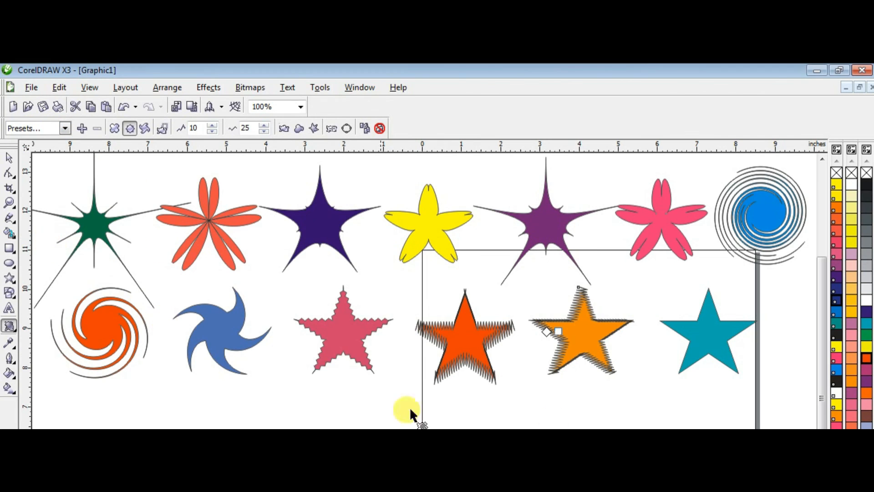
- Apply the Zipper 4 distortion preset to the teal star at the end of the lower row
left_click(711, 349)
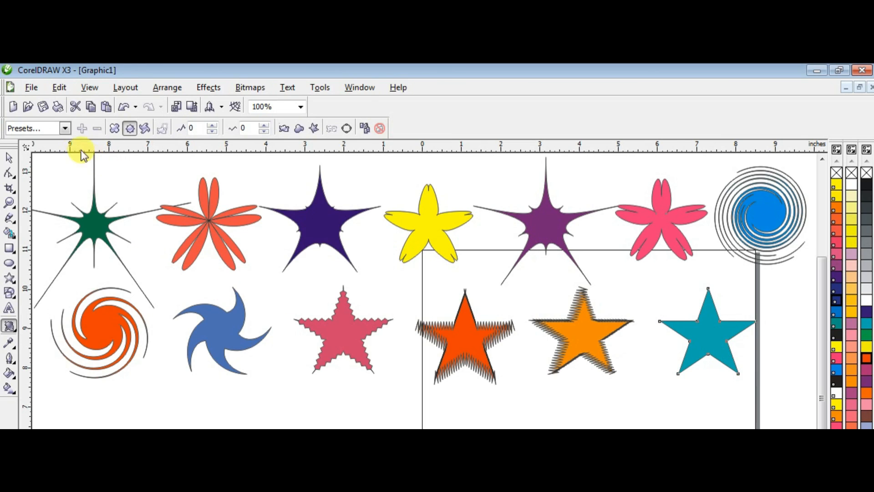
left_click(64, 128)
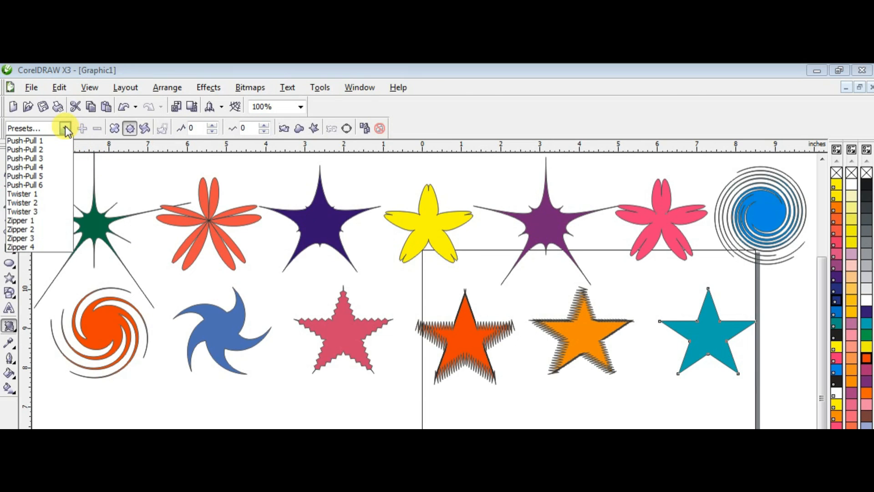
left_click(40, 247)
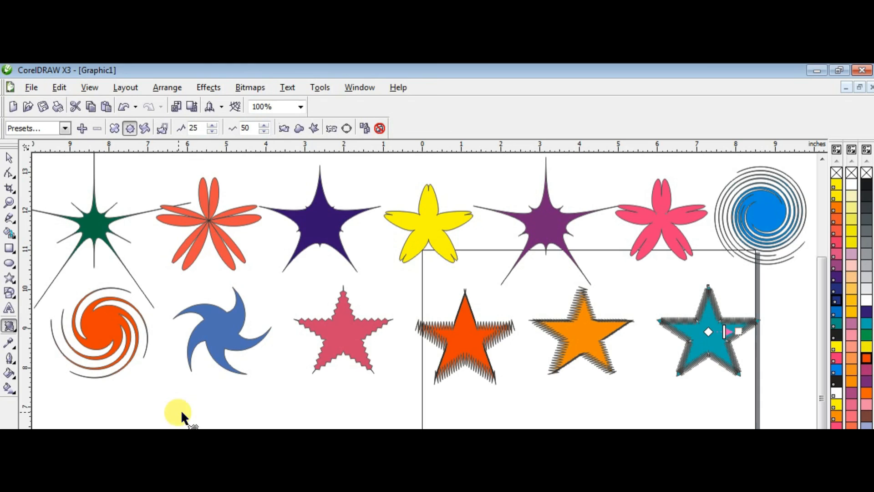